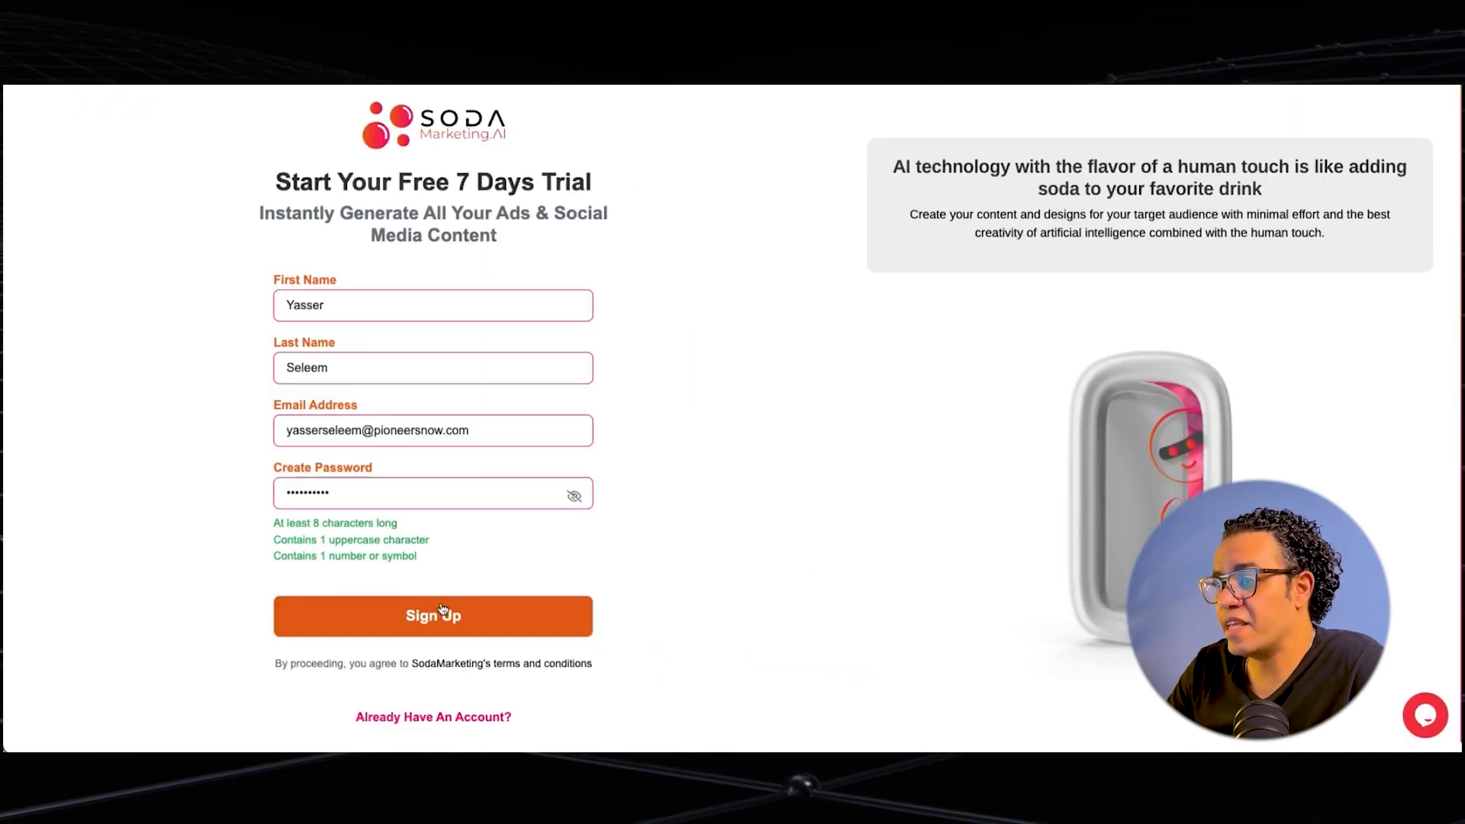
- Submit the completed sign-up form and verify the e-mail address by pasting the e-mailed verification code
left_click(443, 614)
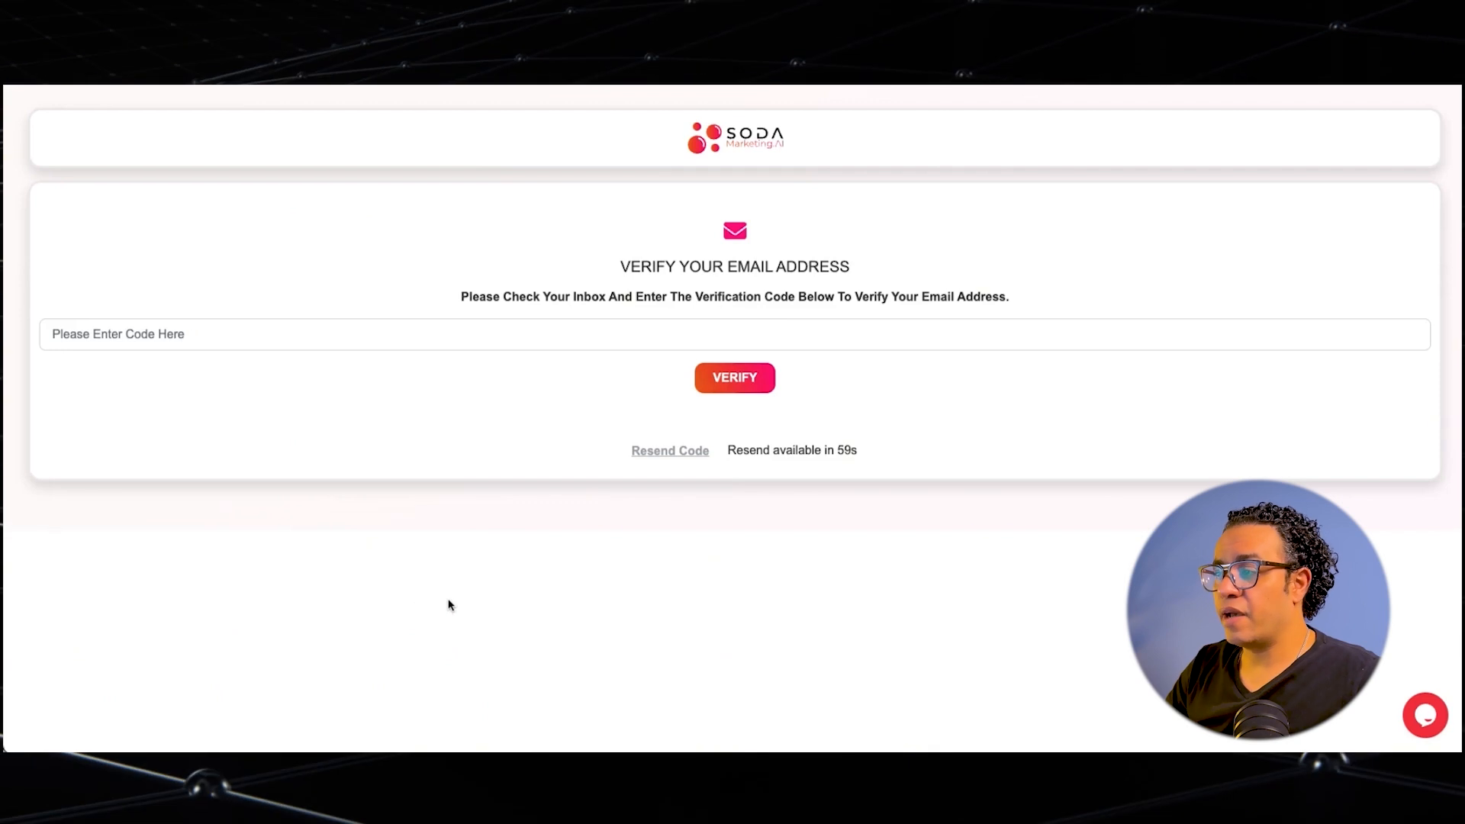
key("alt+Tab")
left_click_drag(754, 276, 718, 278)
key("ctrl+c")
left_click(236, 334)
key("ctrl+v")
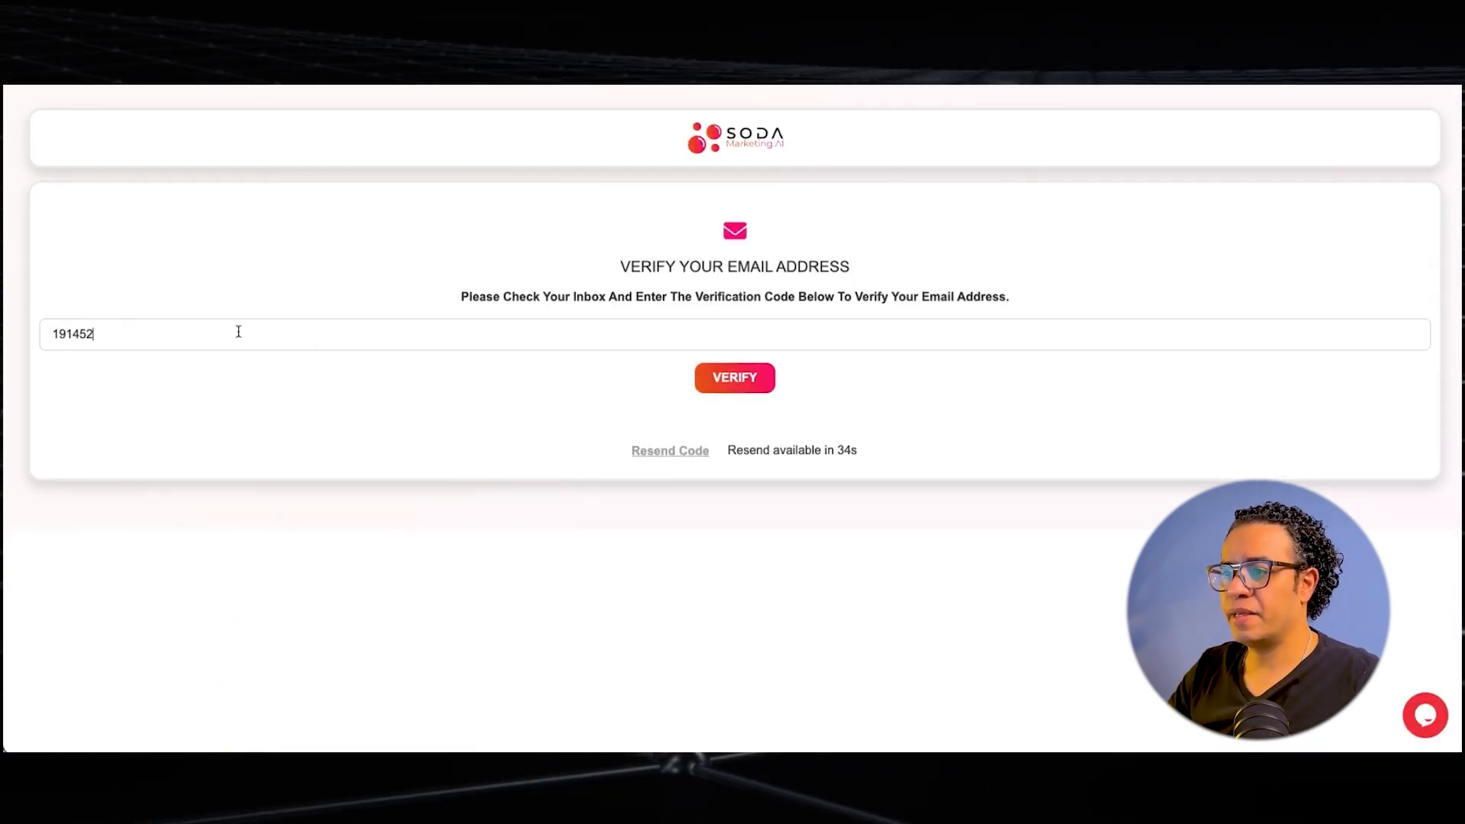
left_click(730, 378)
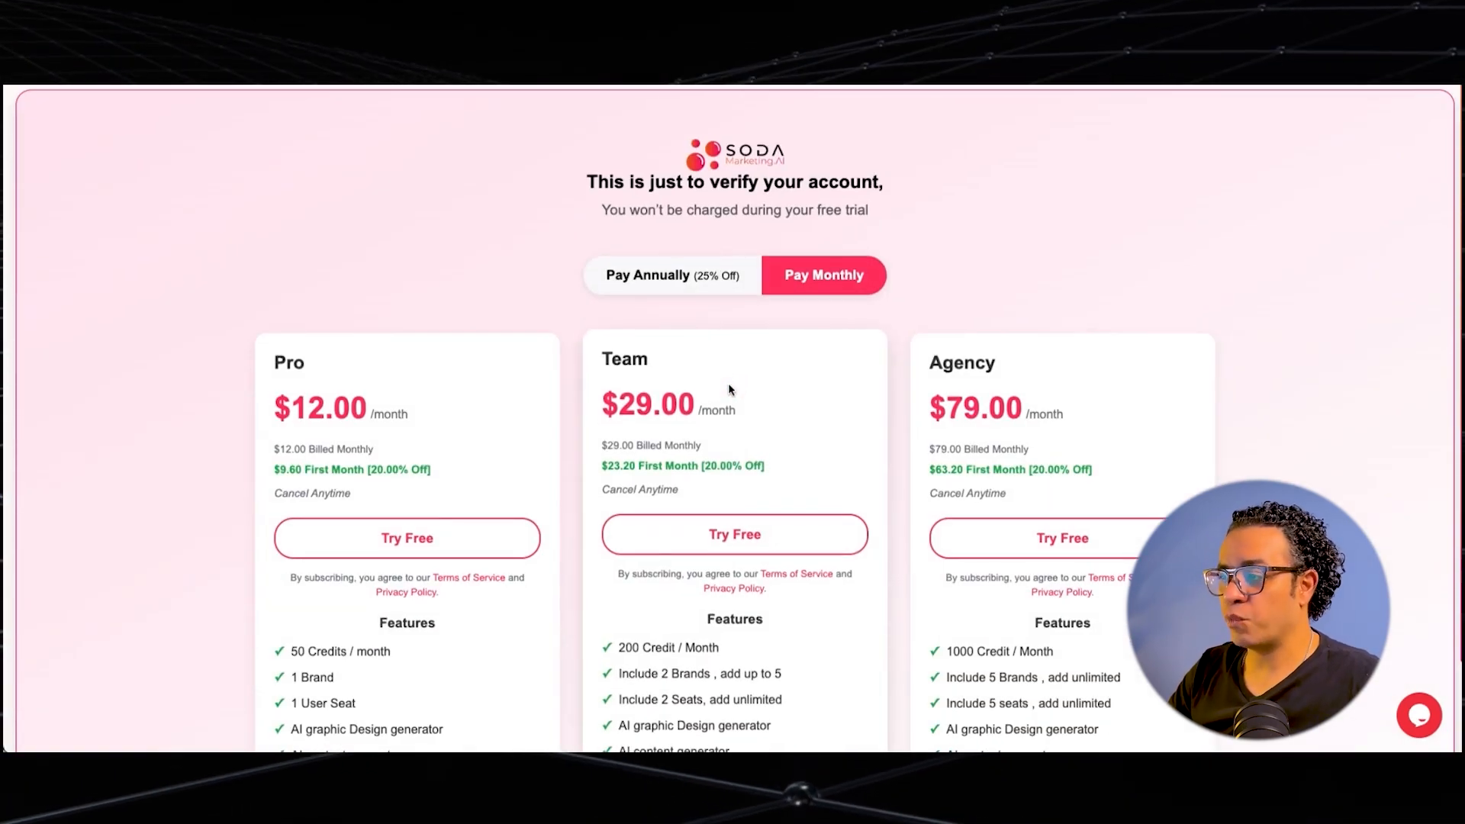
- Switch the pricing plans to annual payment and start the free trial of the Team plan
scroll(732, 385, "down", 1)
scroll(737, 383, "down", 1)
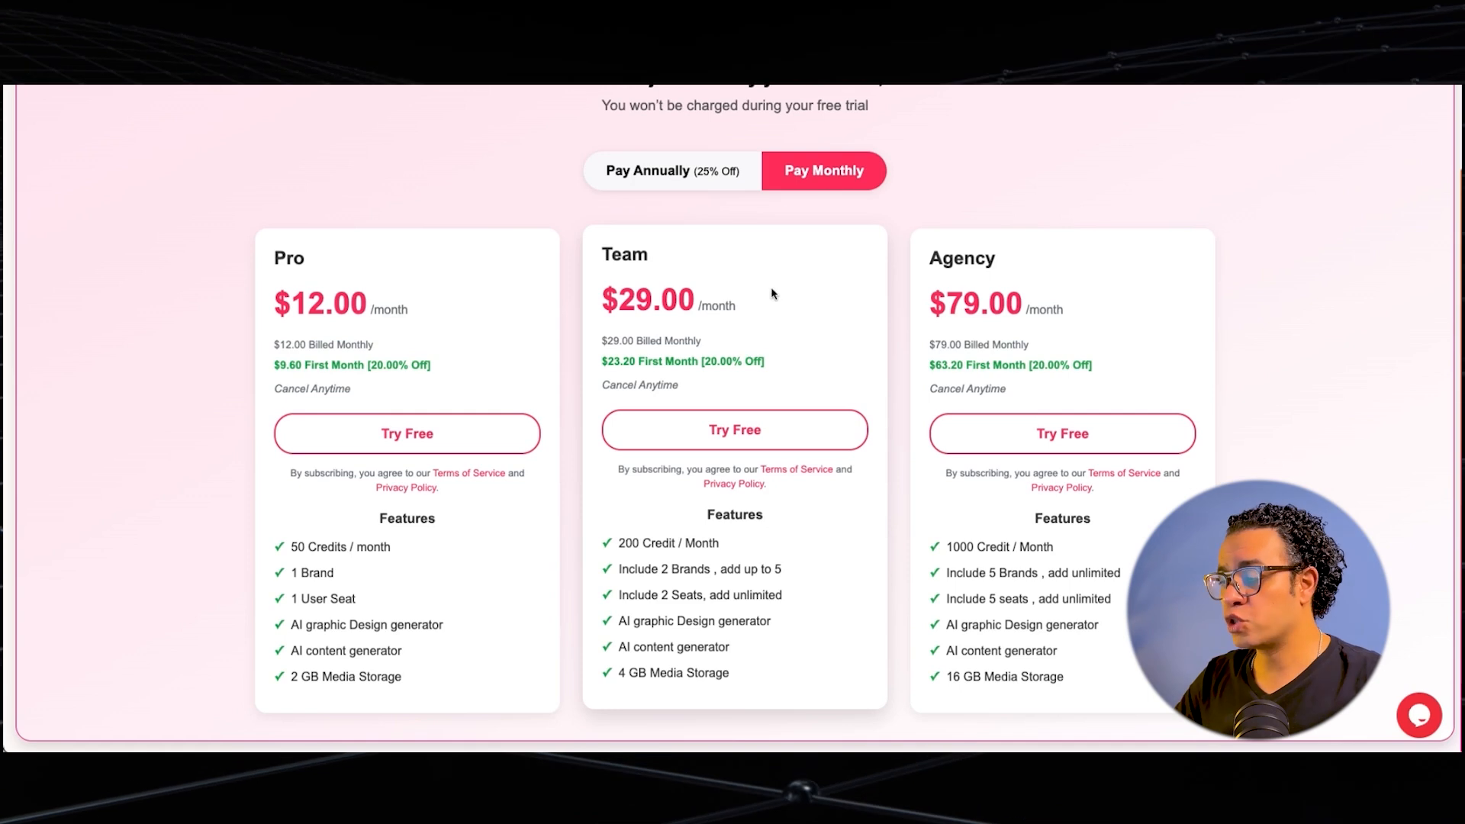
left_click(686, 182)
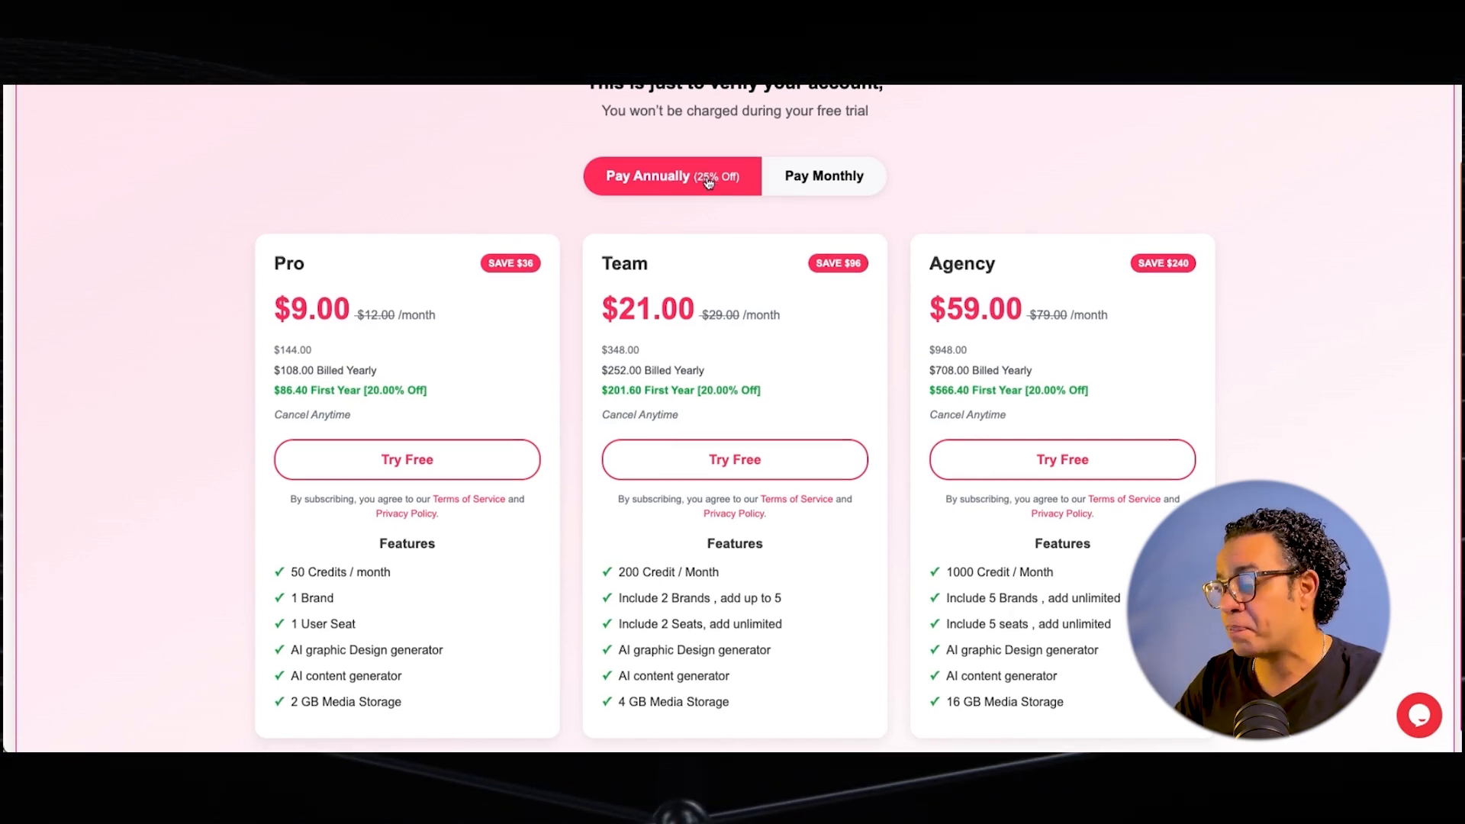
scroll(721, 427, "down", 1)
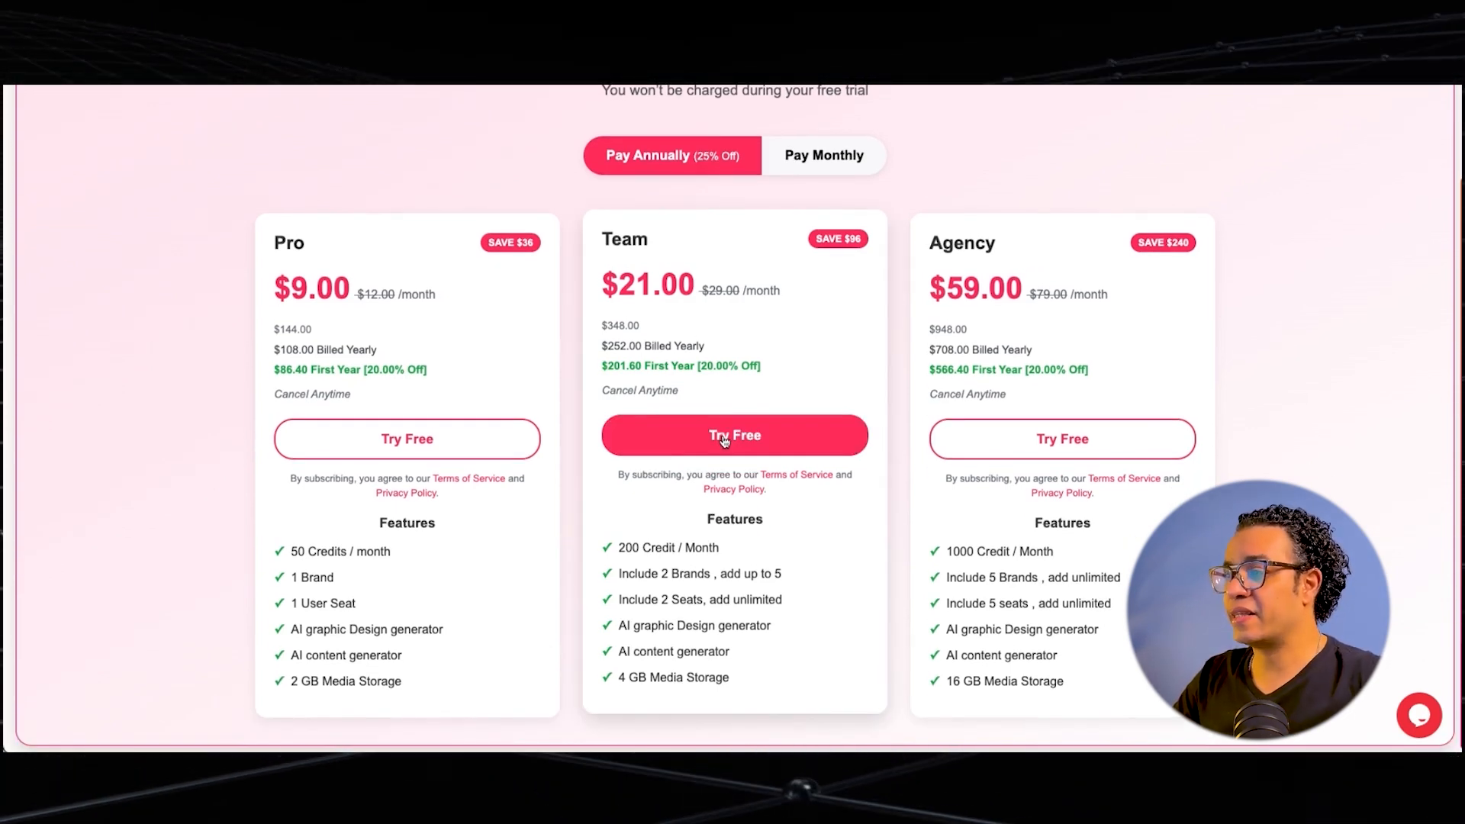
left_click(722, 440)
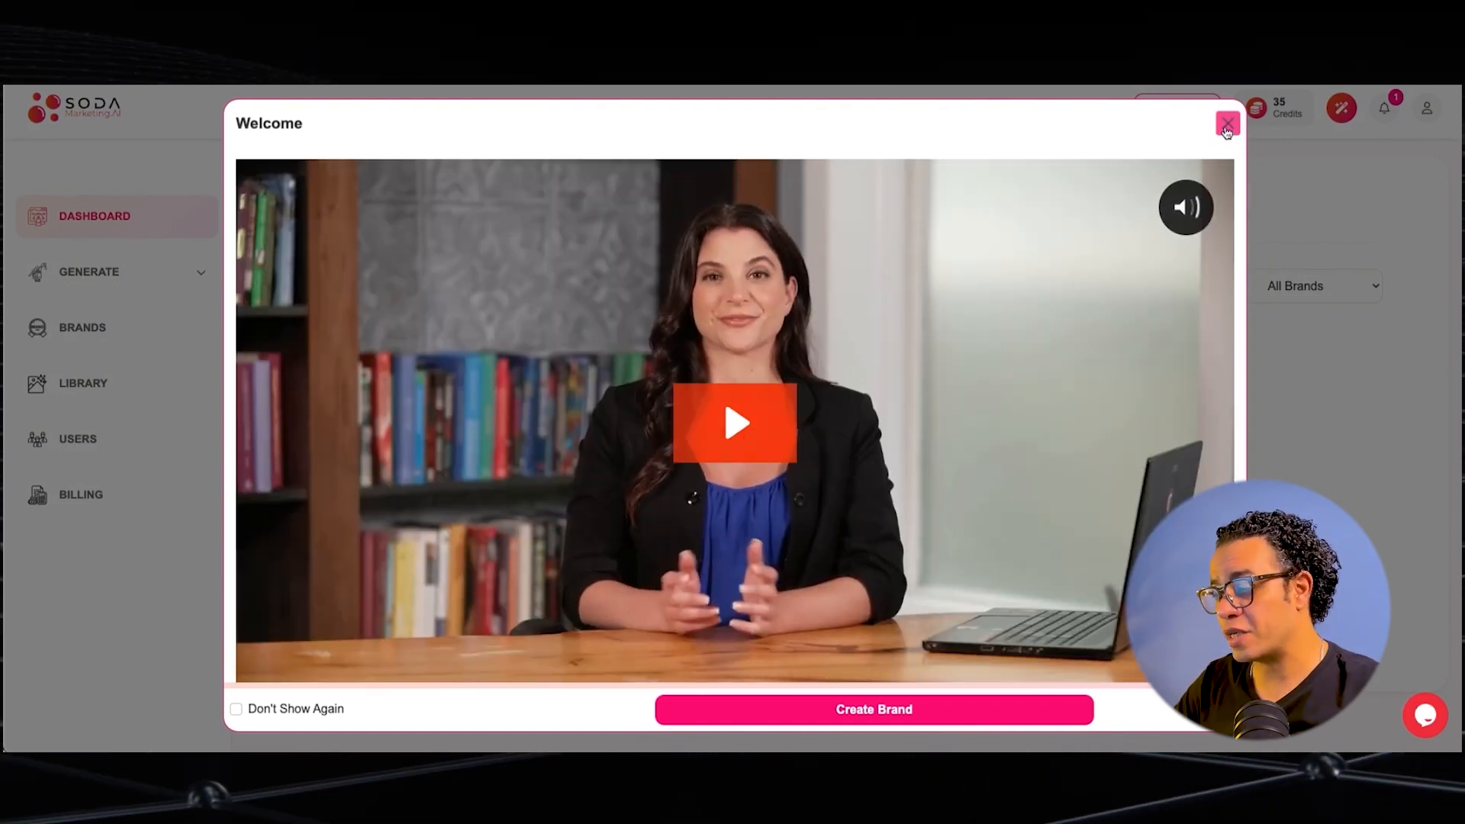
- Dismiss the welcome video and start a new brand named "Watches"
left_click(1226, 126)
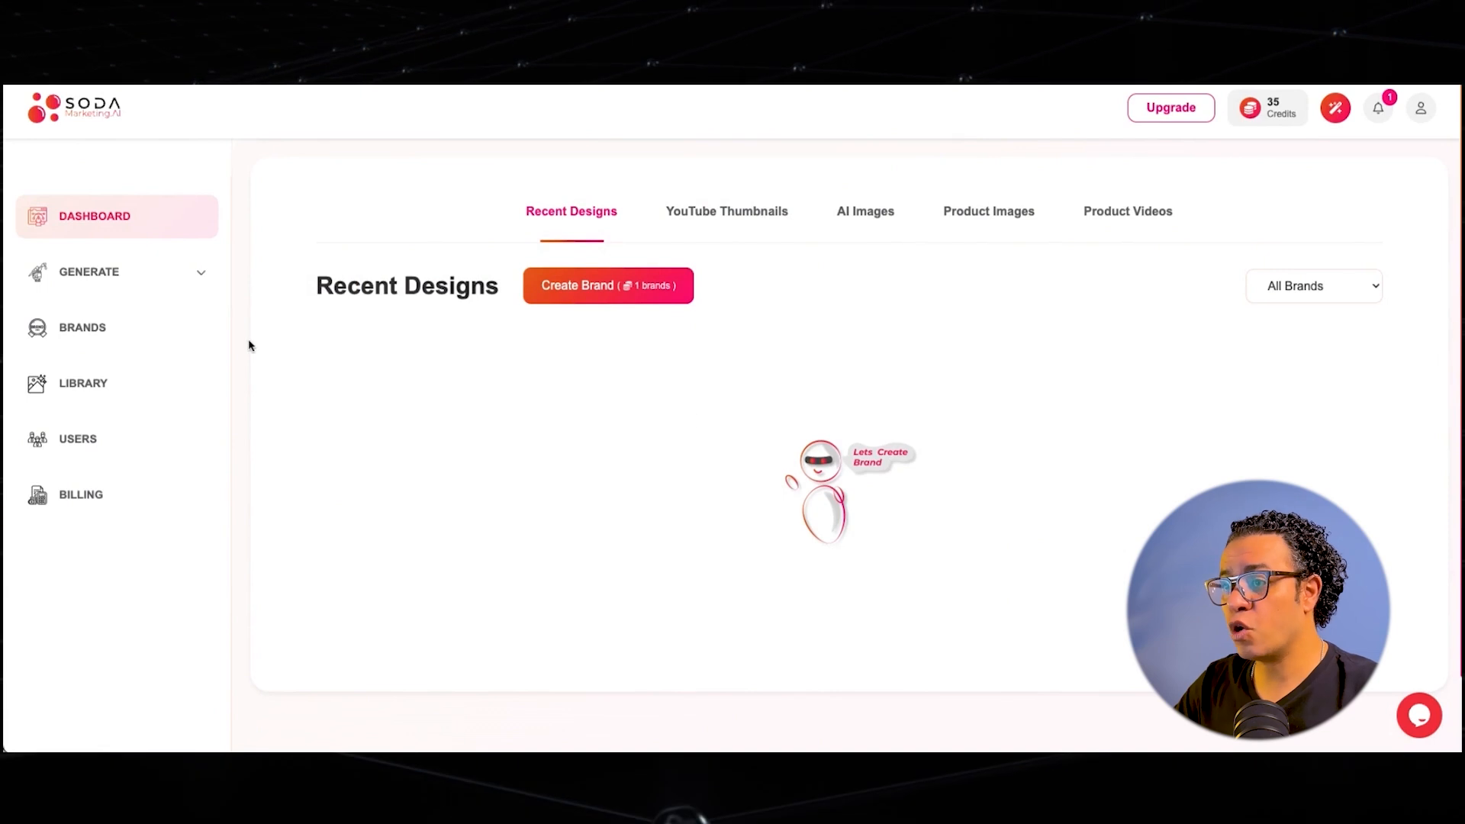
left_click(96, 330)
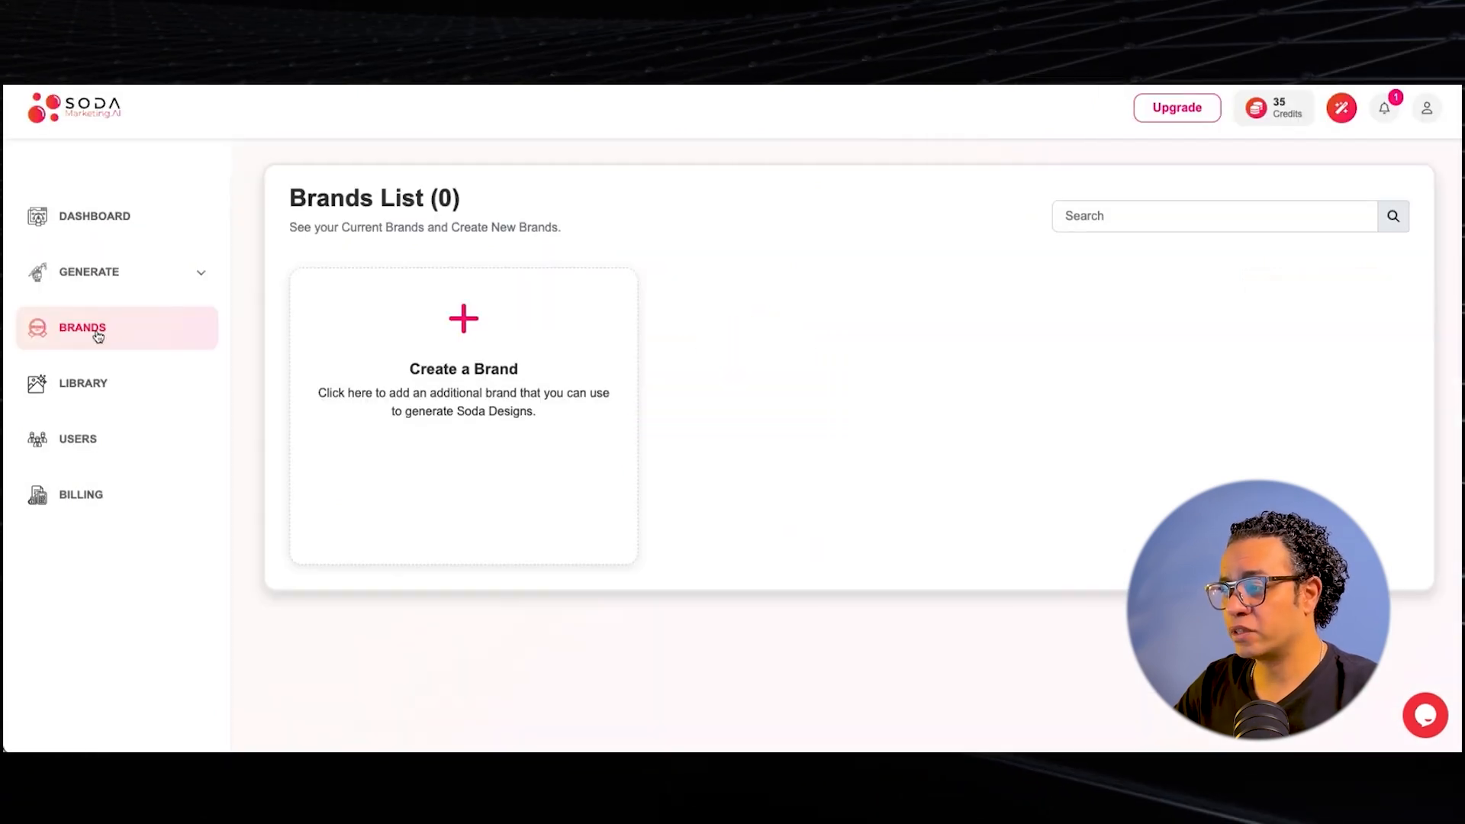
left_click(440, 403)
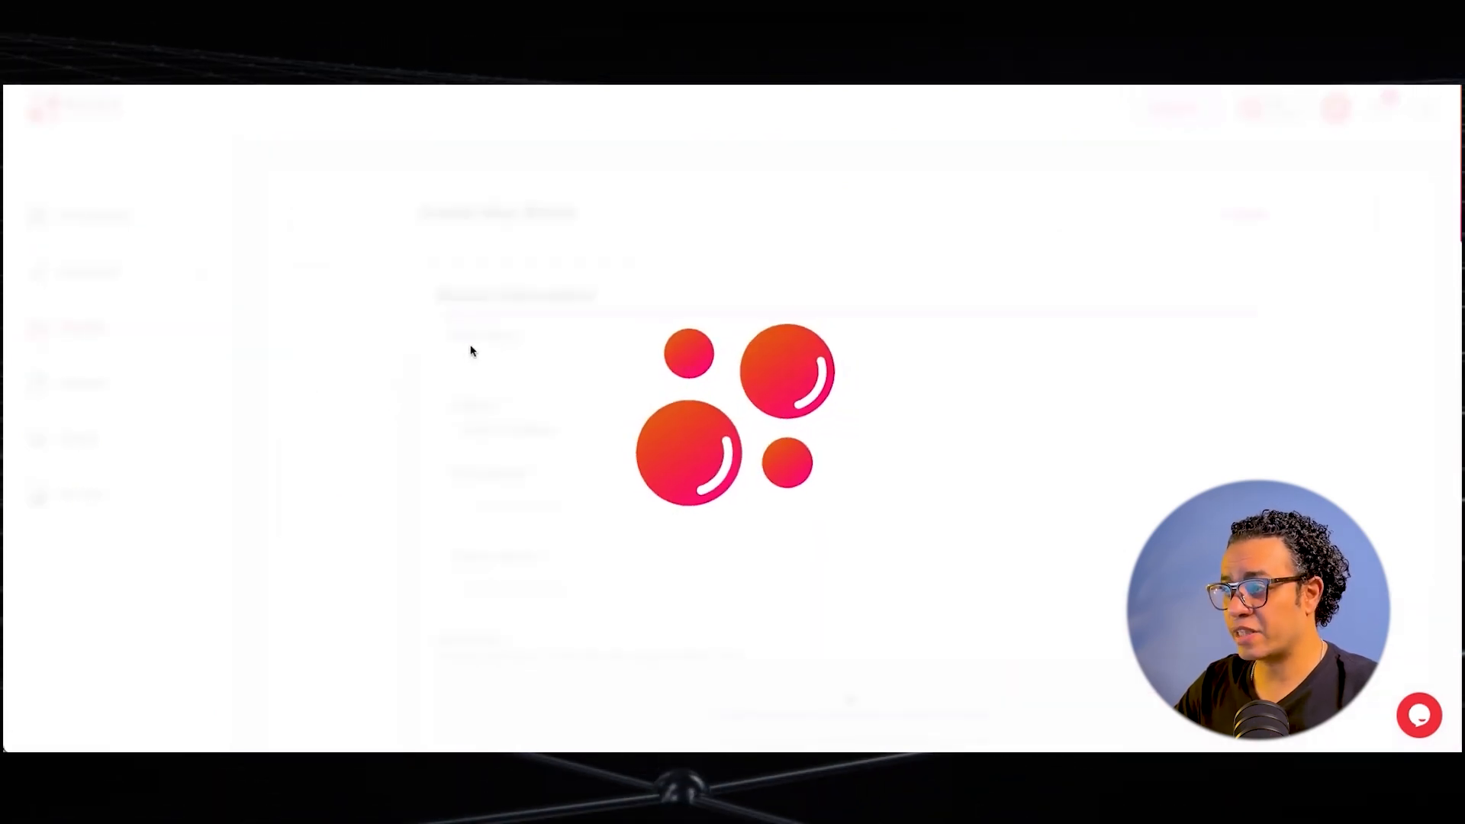
left_click(517, 368)
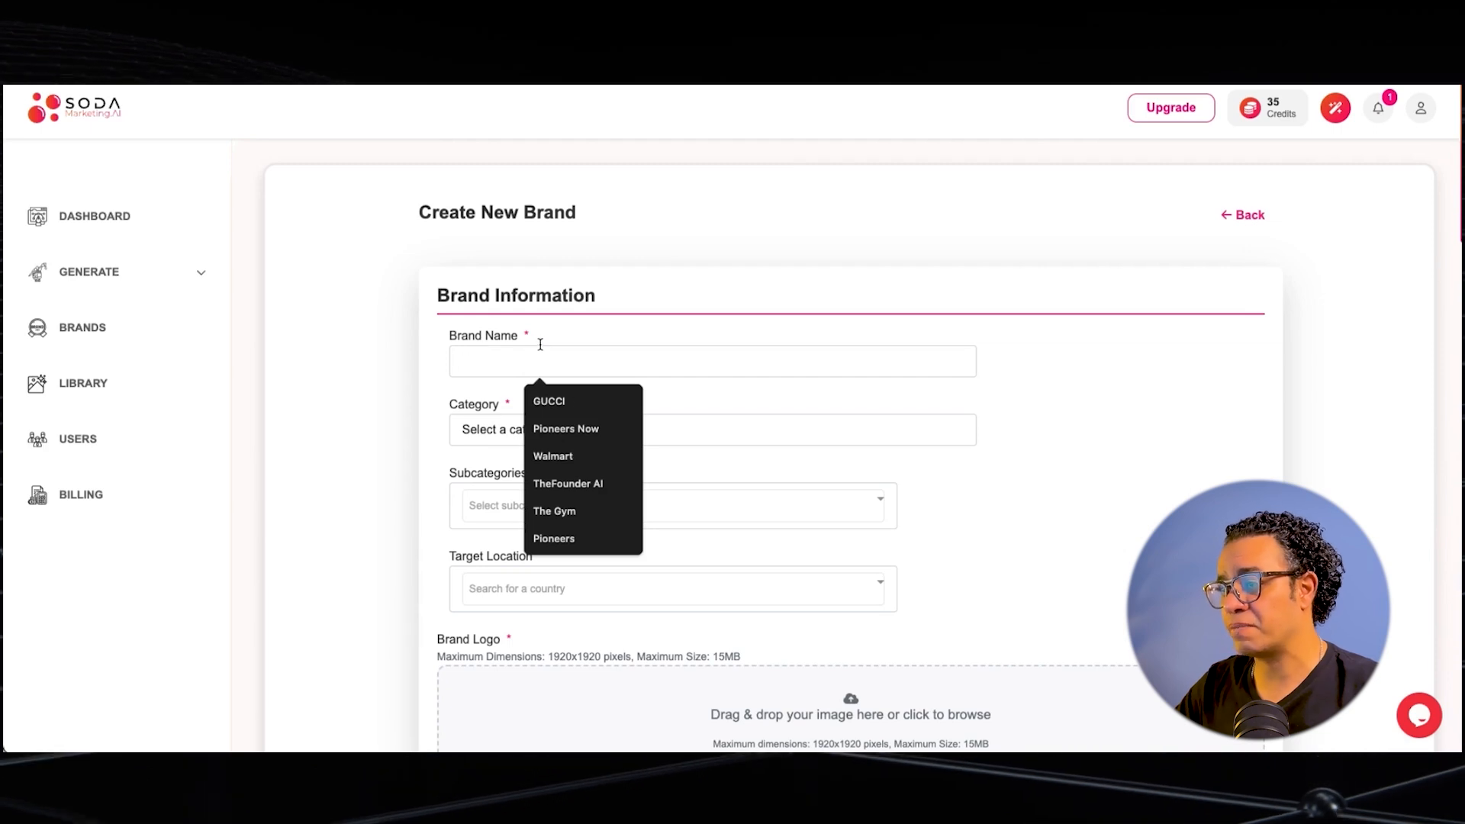
type("Watches")
- Set the brand's category to Retail and its subcategory to Apparel and Accessories
left_click(533, 432)
left_click(517, 684)
left_click(526, 511)
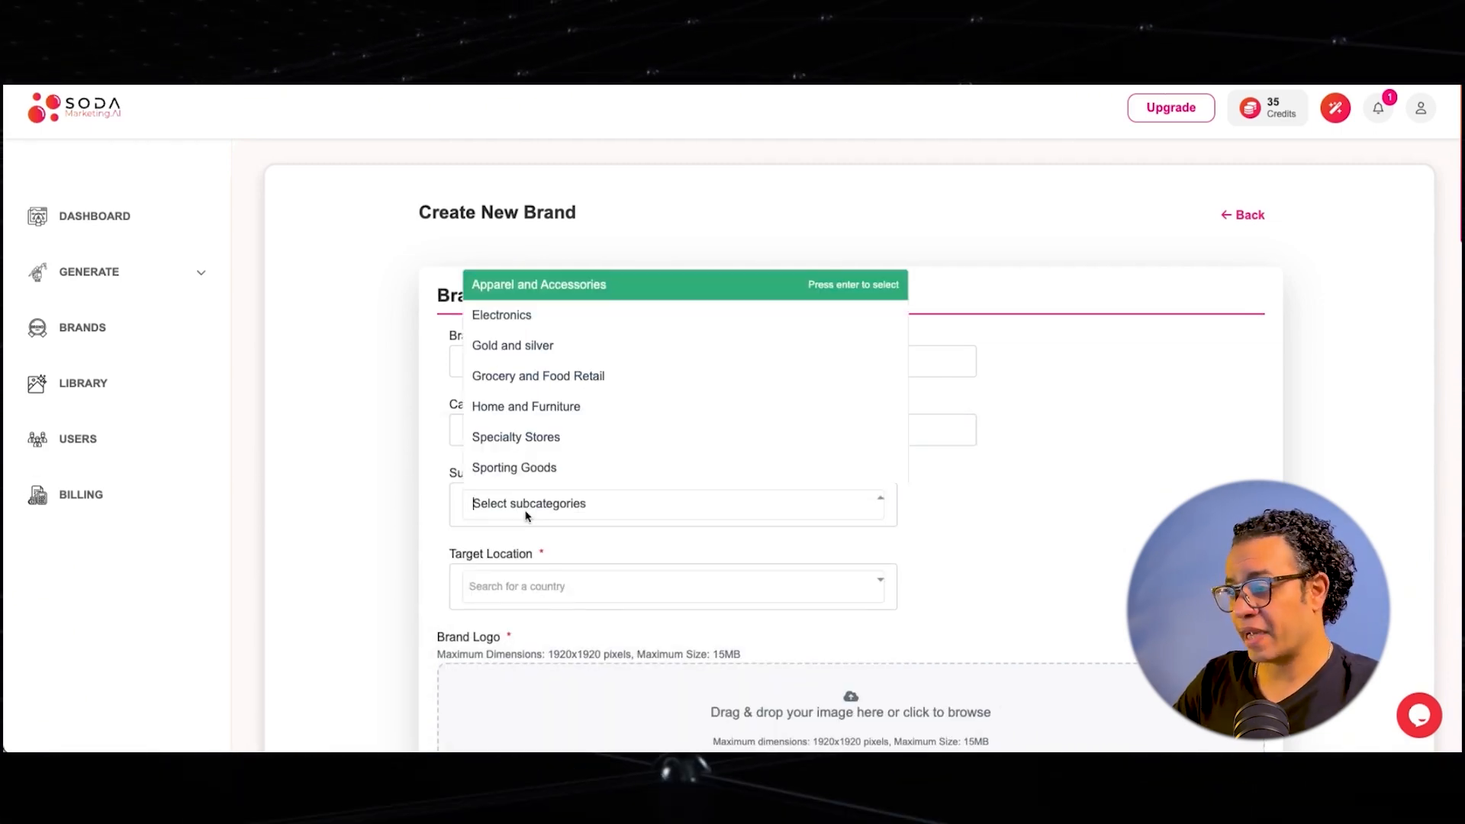
left_click(579, 285)
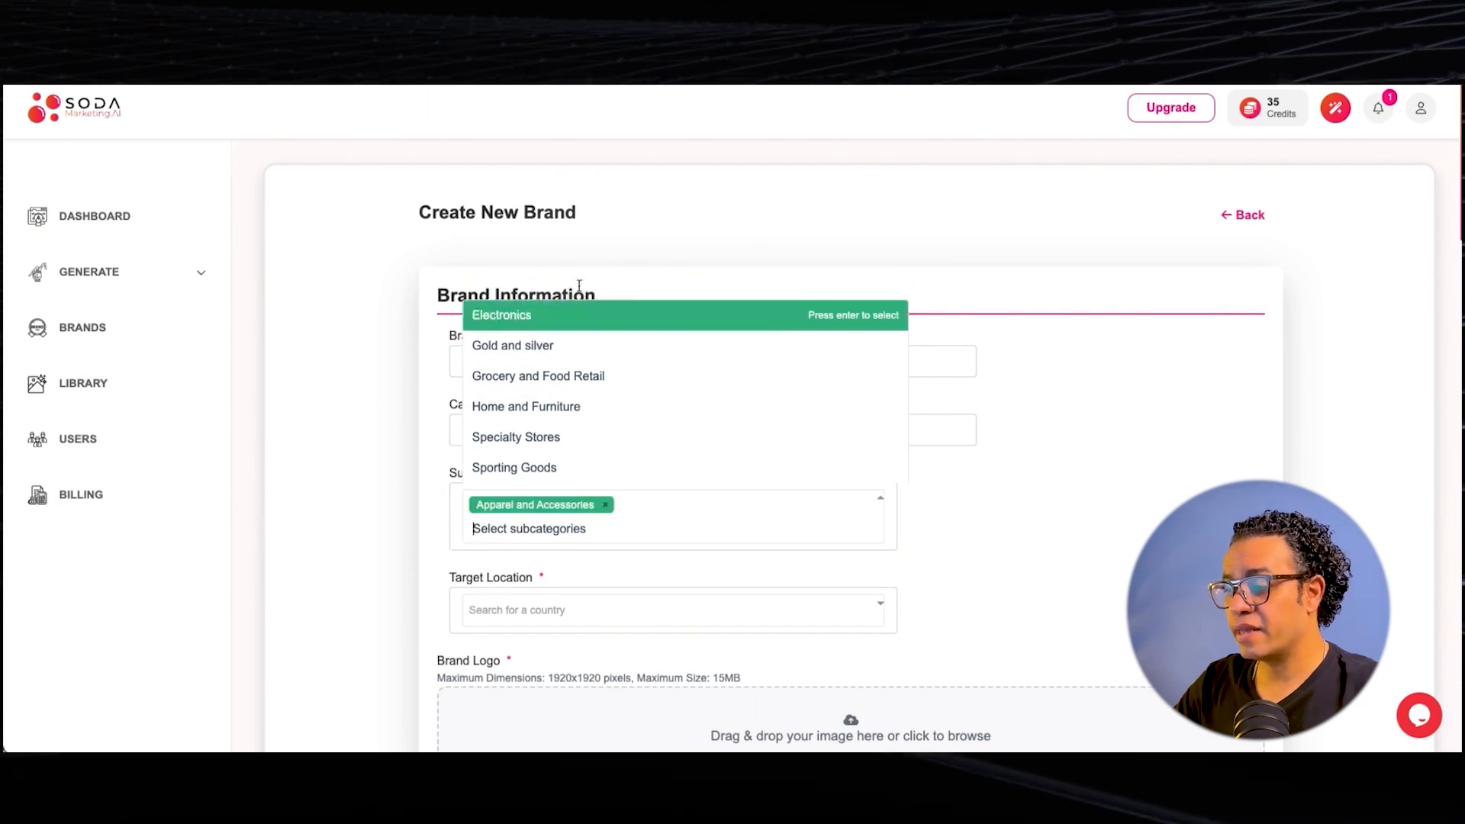
- Set the brand's target location to United Arab Emirates
left_click(548, 610)
type("unit")
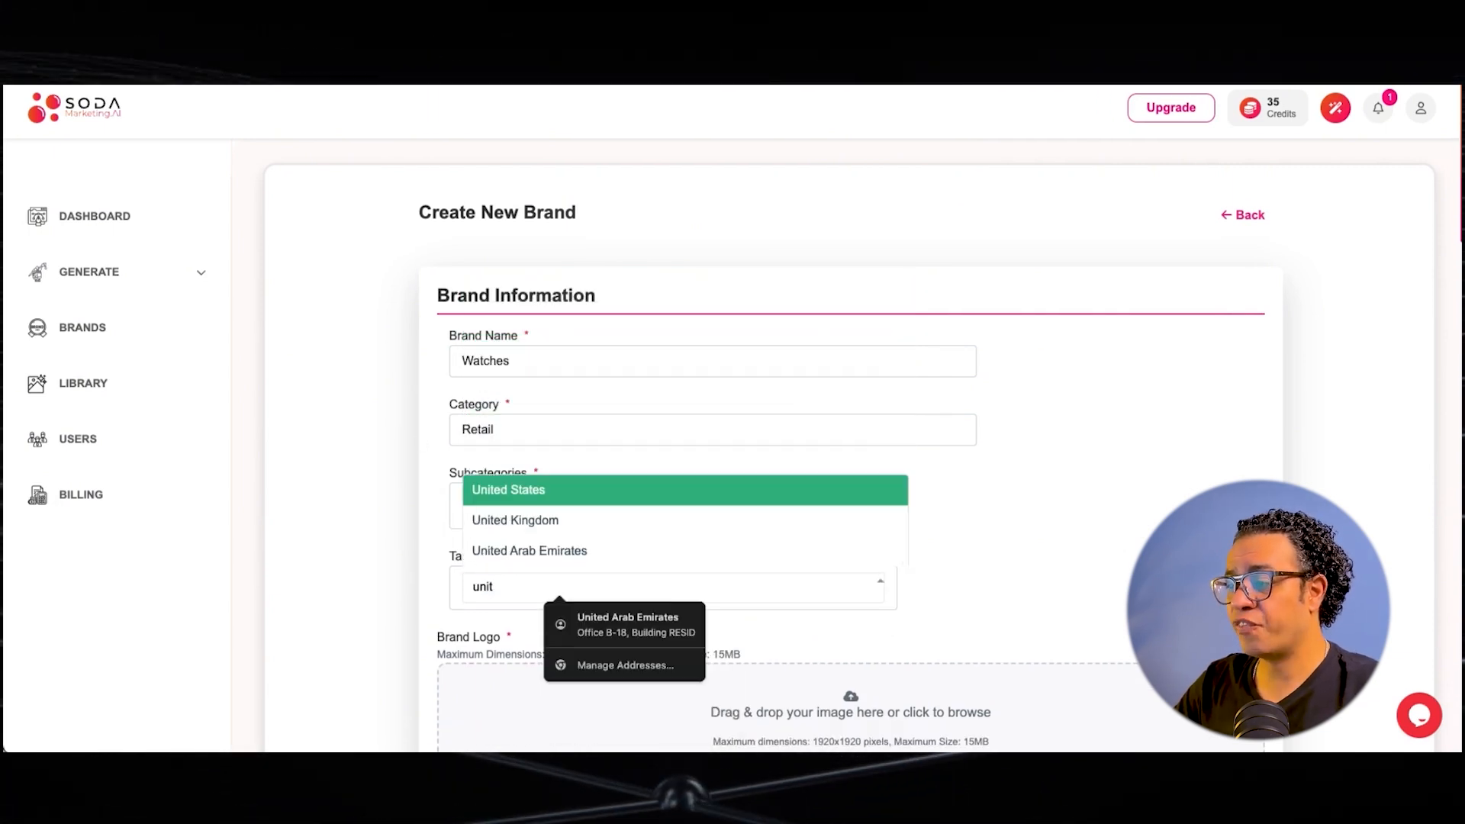
left_click(578, 557)
- Set the brand's category to Other and specify it as "Watches , Retail"
left_click(588, 437)
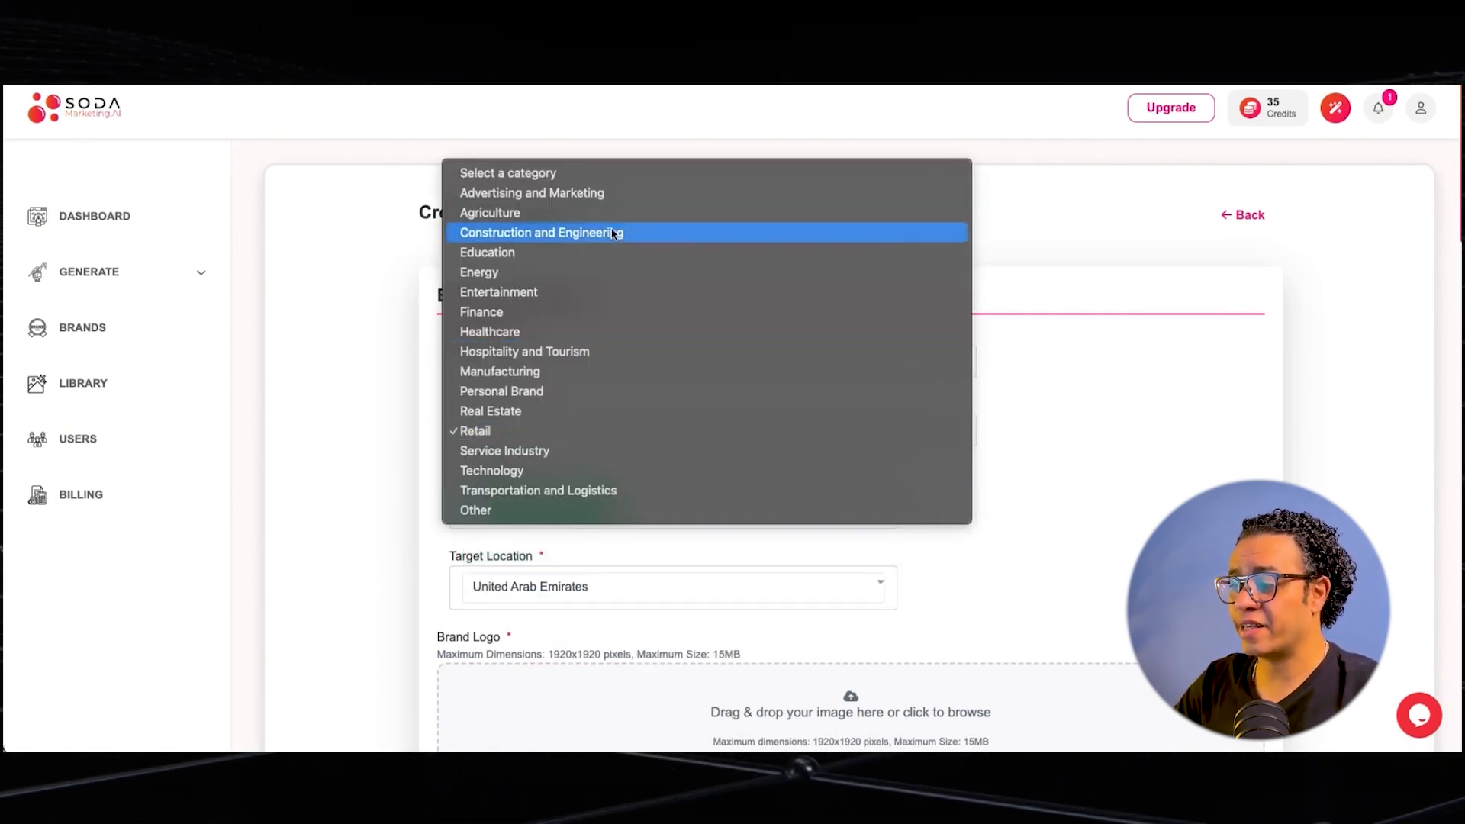
left_click(525, 510)
left_click(525, 498)
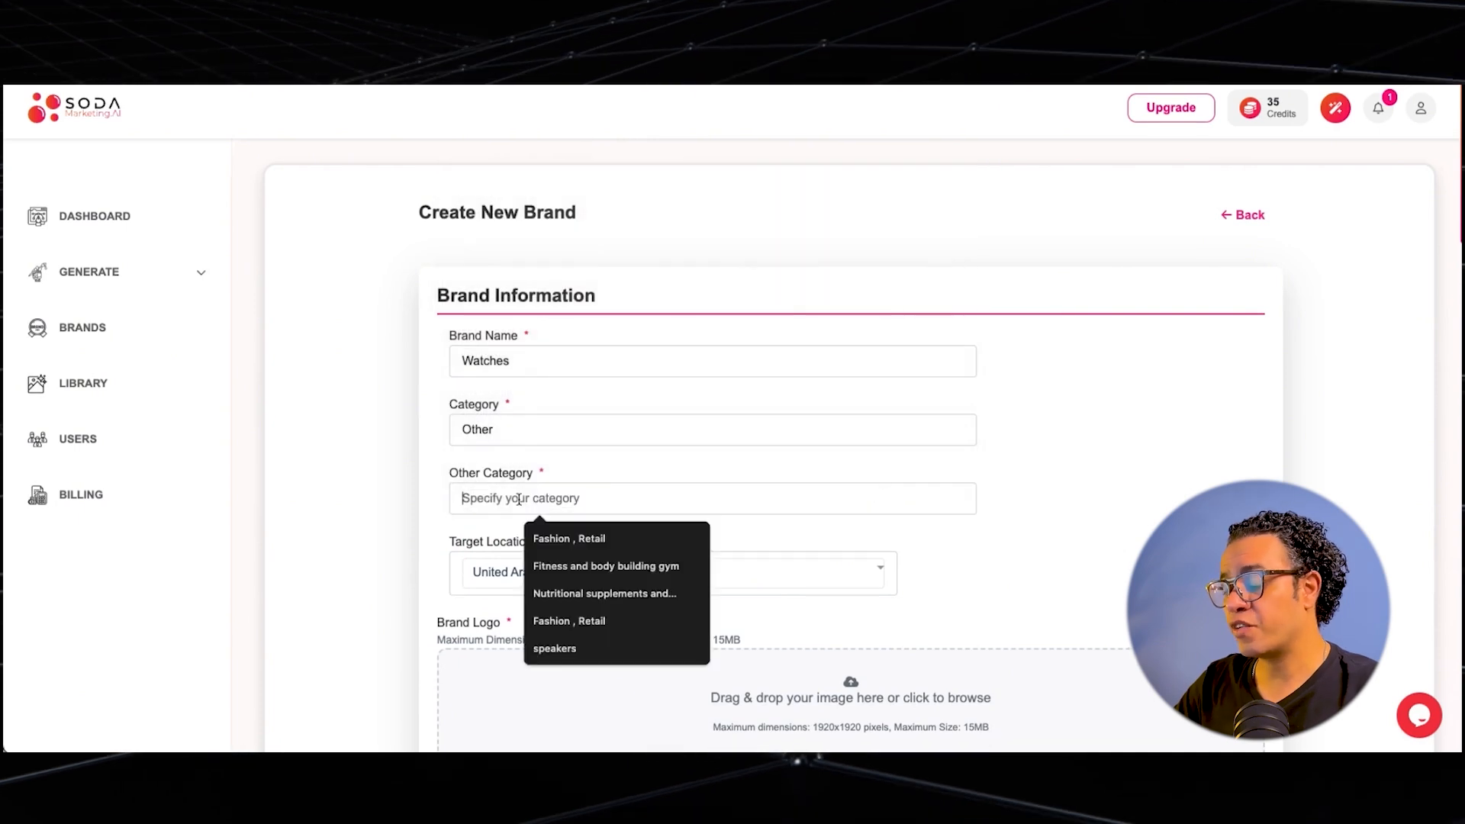
type("Watches , Retail")
- Upload the black and gold Borcelle logo image as the brand logo
scroll(396, 502, "down", 4)
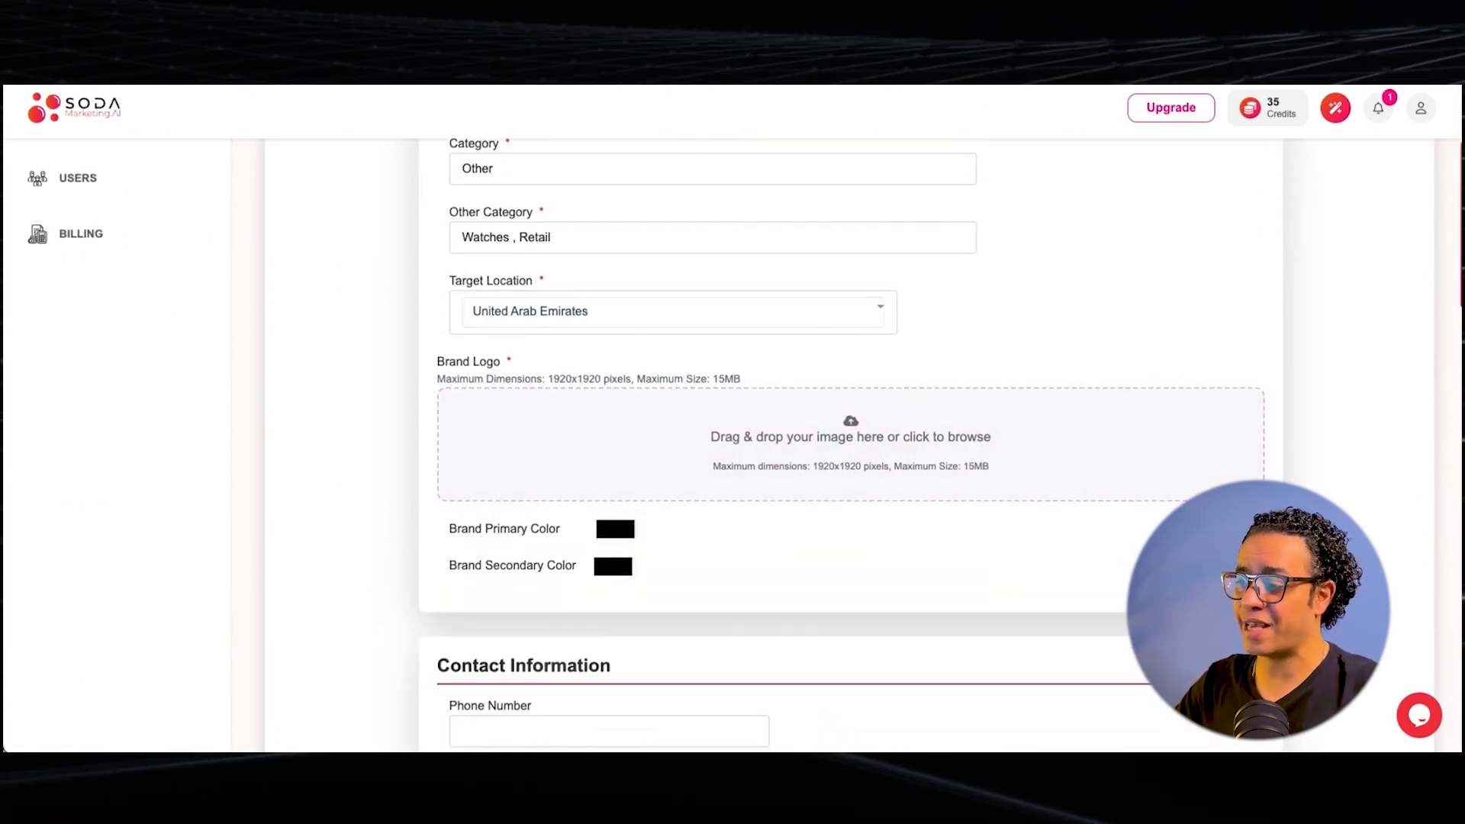
scroll(751, 314, "up", 3)
left_click_drag(1095, 167, 690, 566)
- Create the brand with the optional contact, marketing and audience fields left blank
scroll(696, 566, "down", 2)
scroll(696, 565, "down", 8)
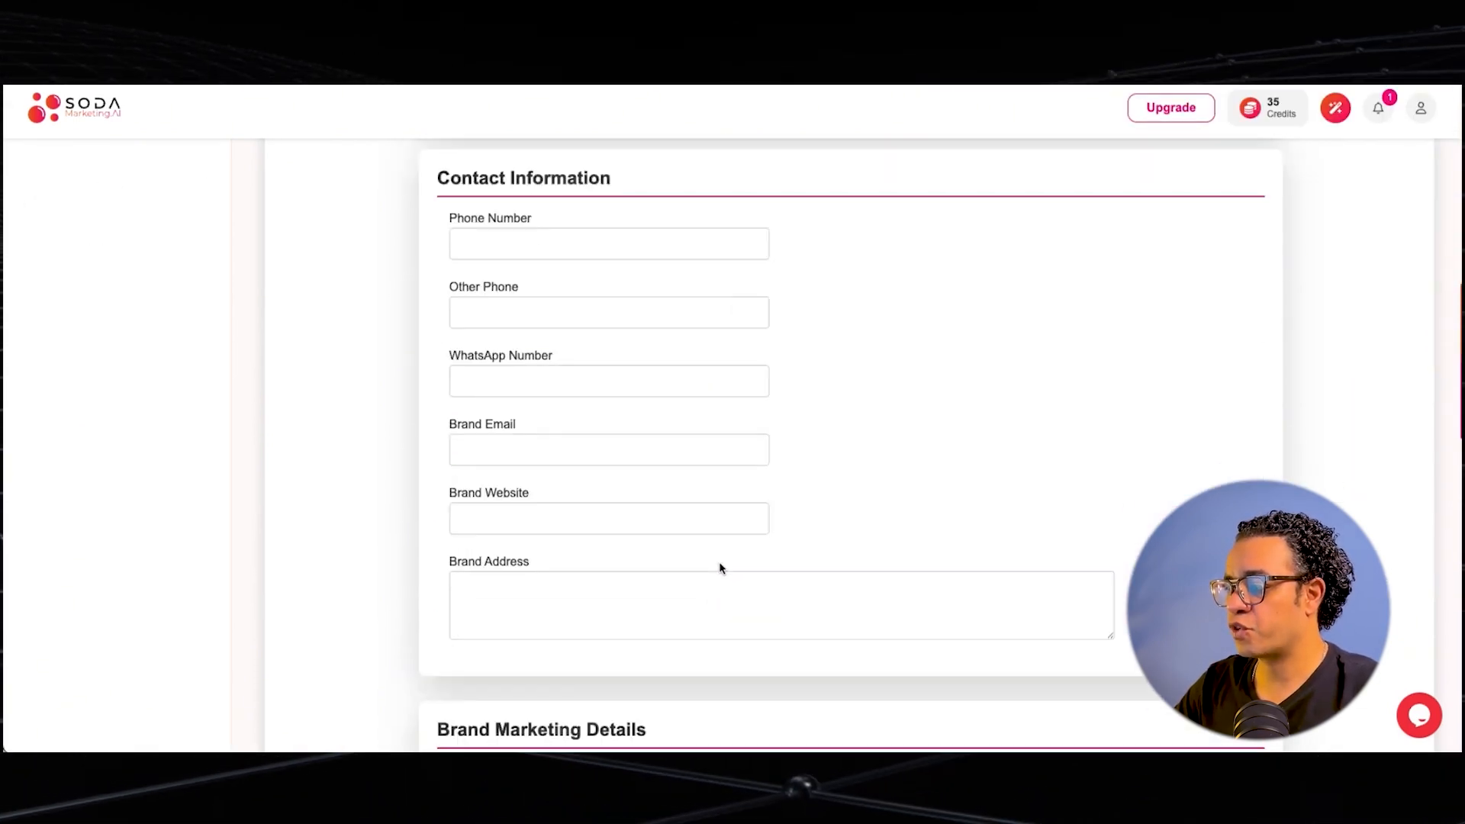
scroll(719, 569, "up", 2)
left_click(532, 373)
left_click(392, 387)
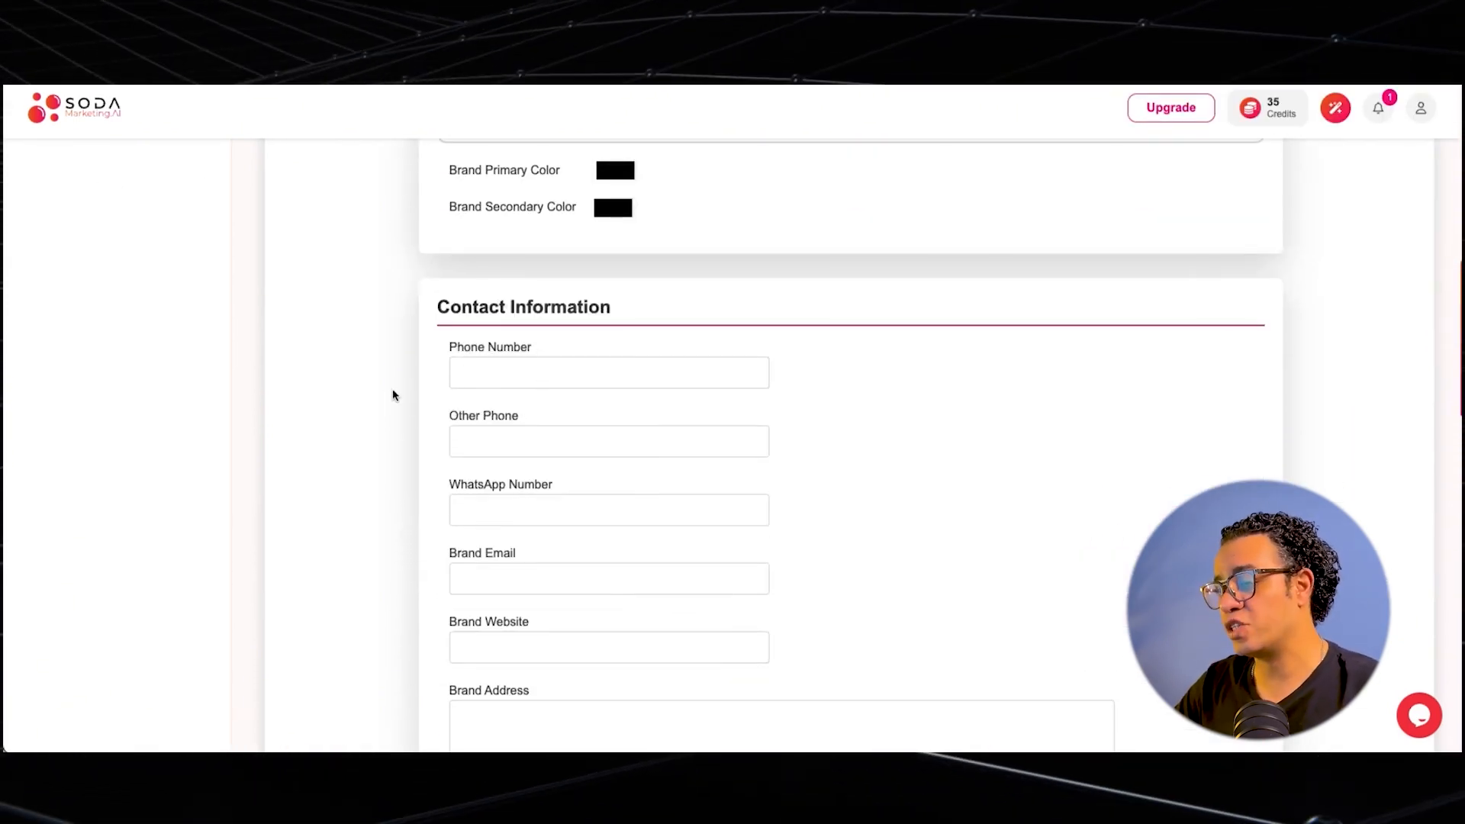
scroll(415, 393, "down", 2)
scroll(429, 395, "down", 2)
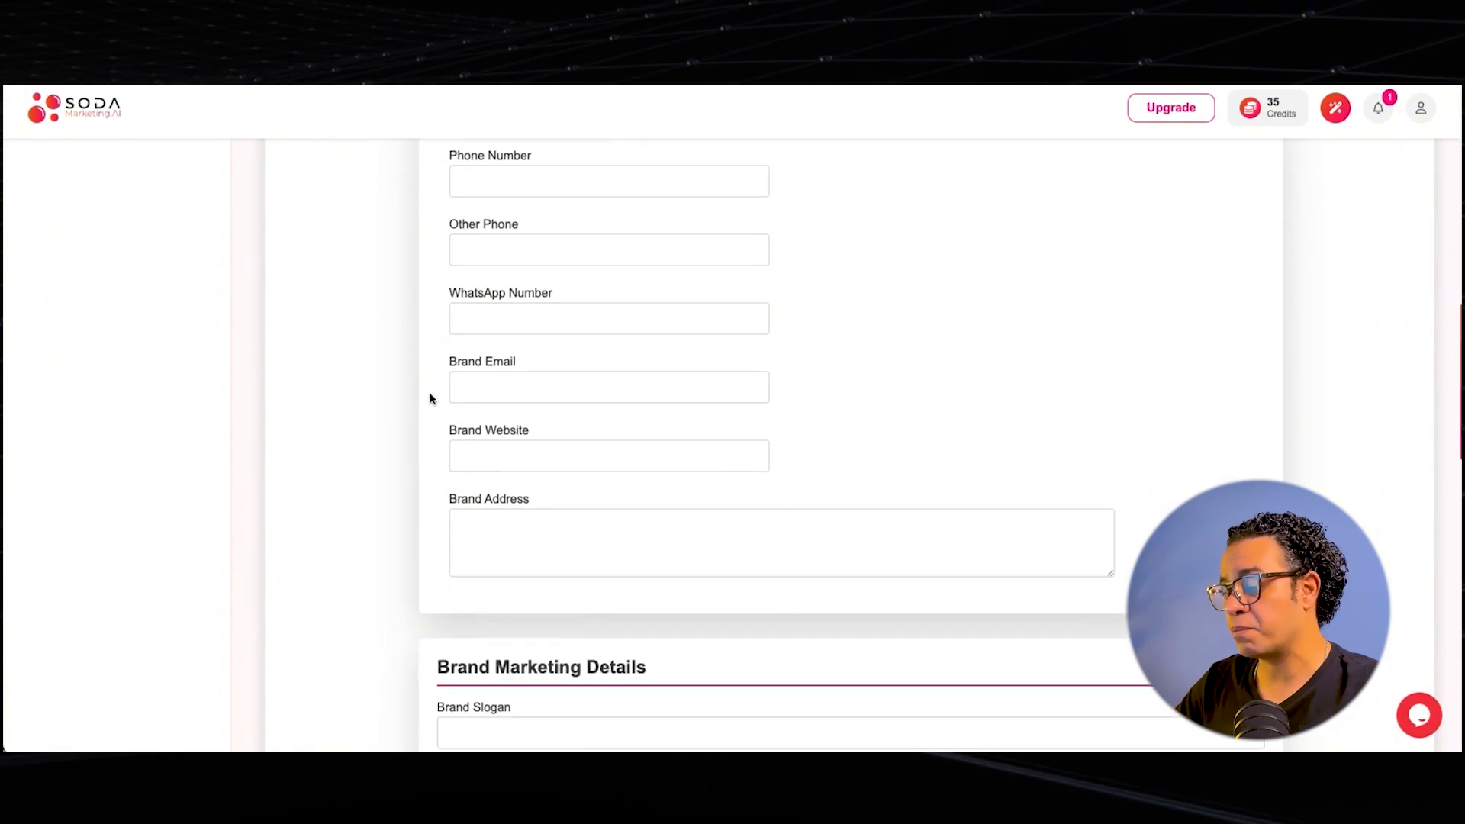
left_click(589, 456)
left_click(412, 432)
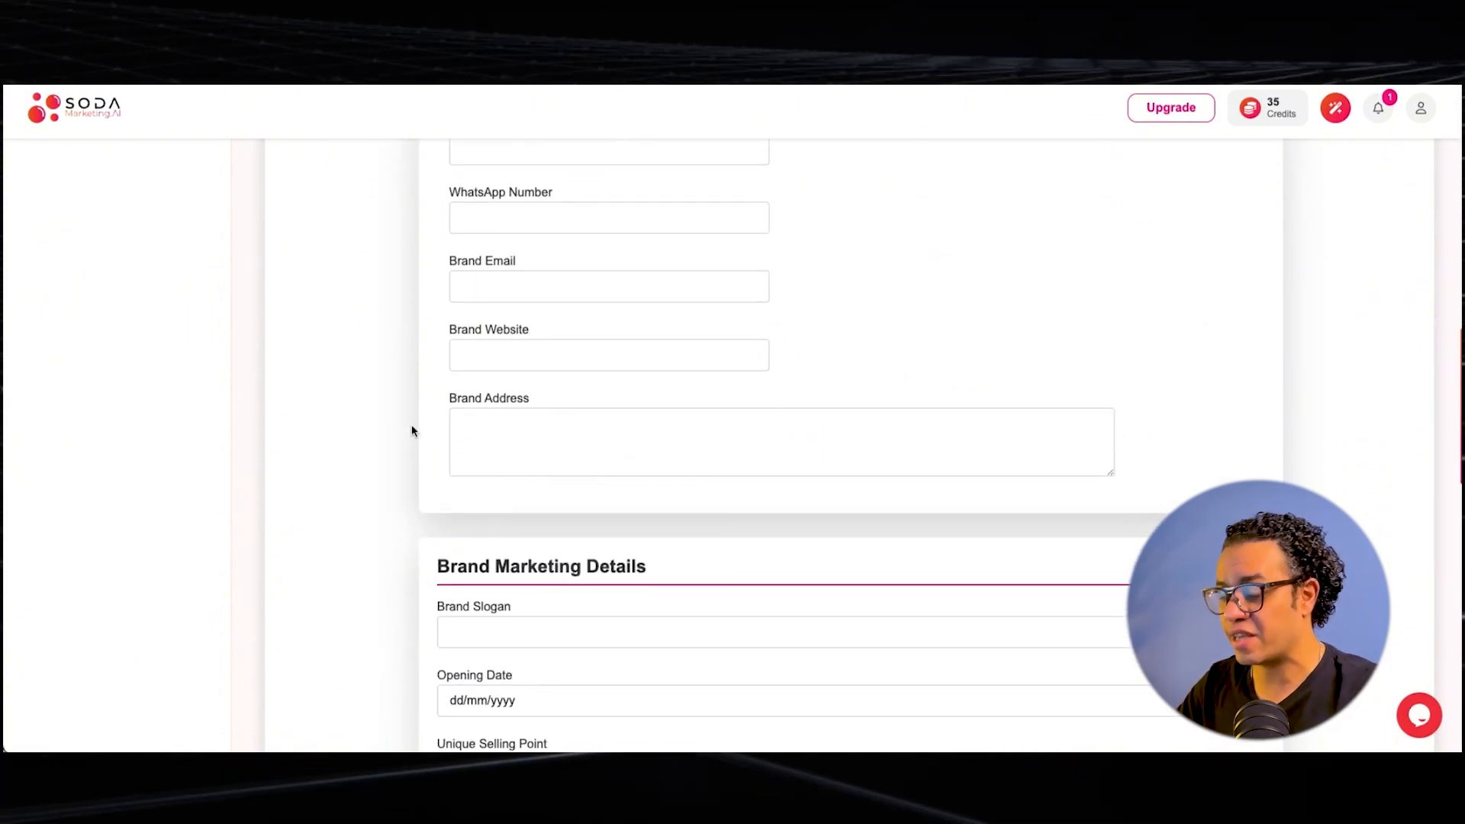
scroll(416, 431, "down", 3)
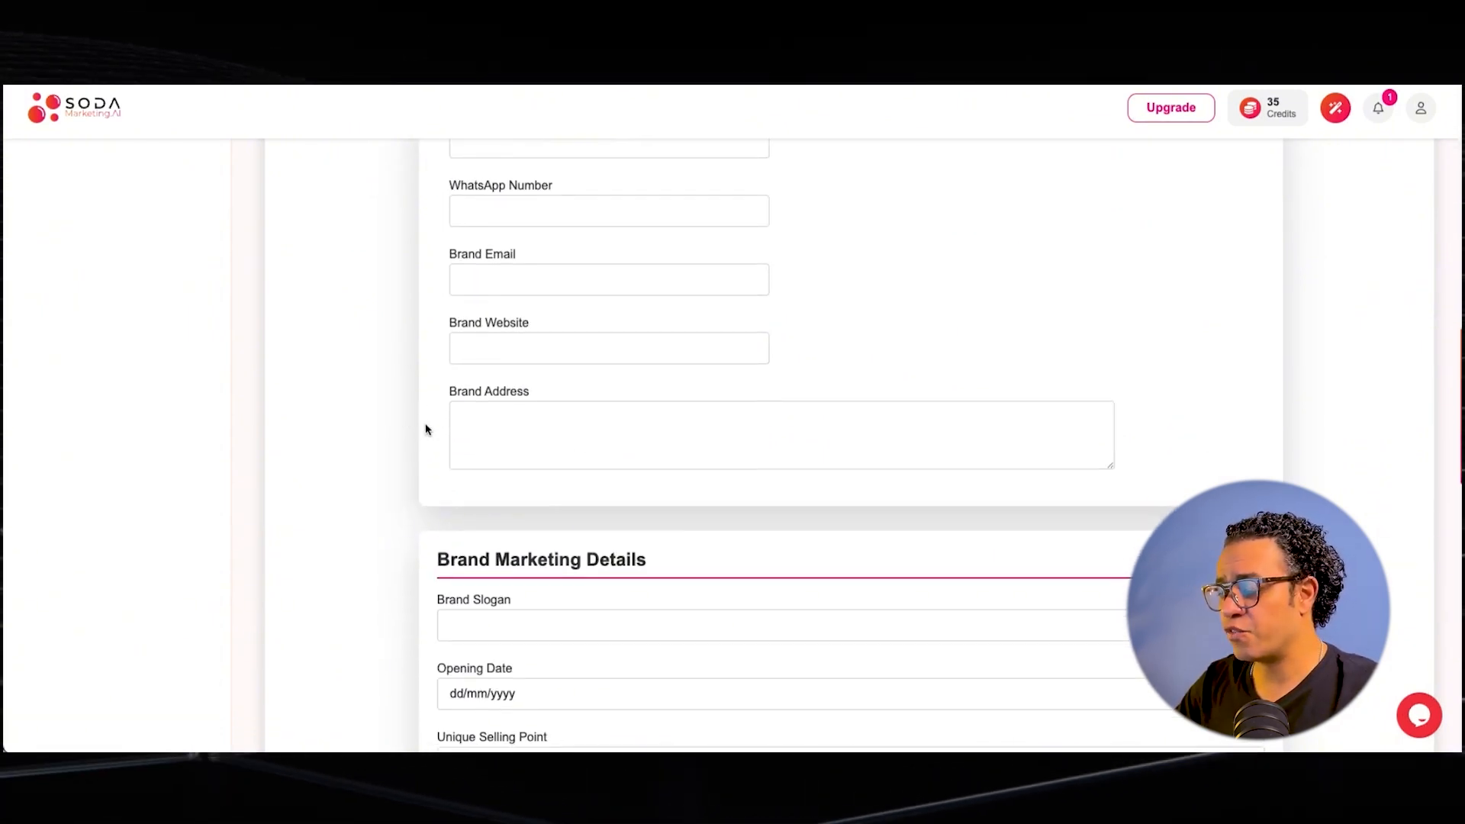
scroll(425, 432, "down", 12)
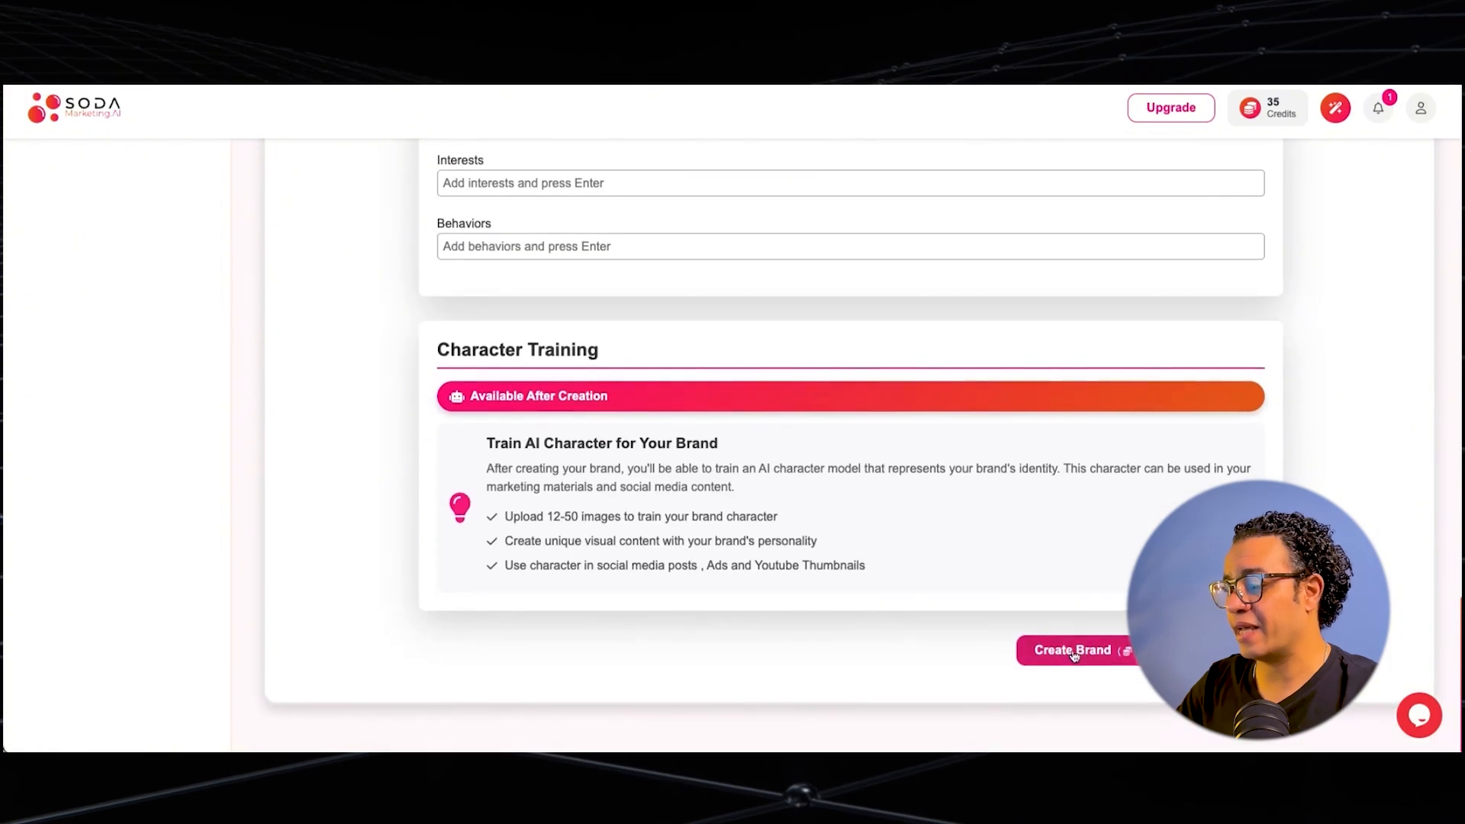
left_click(1071, 650)
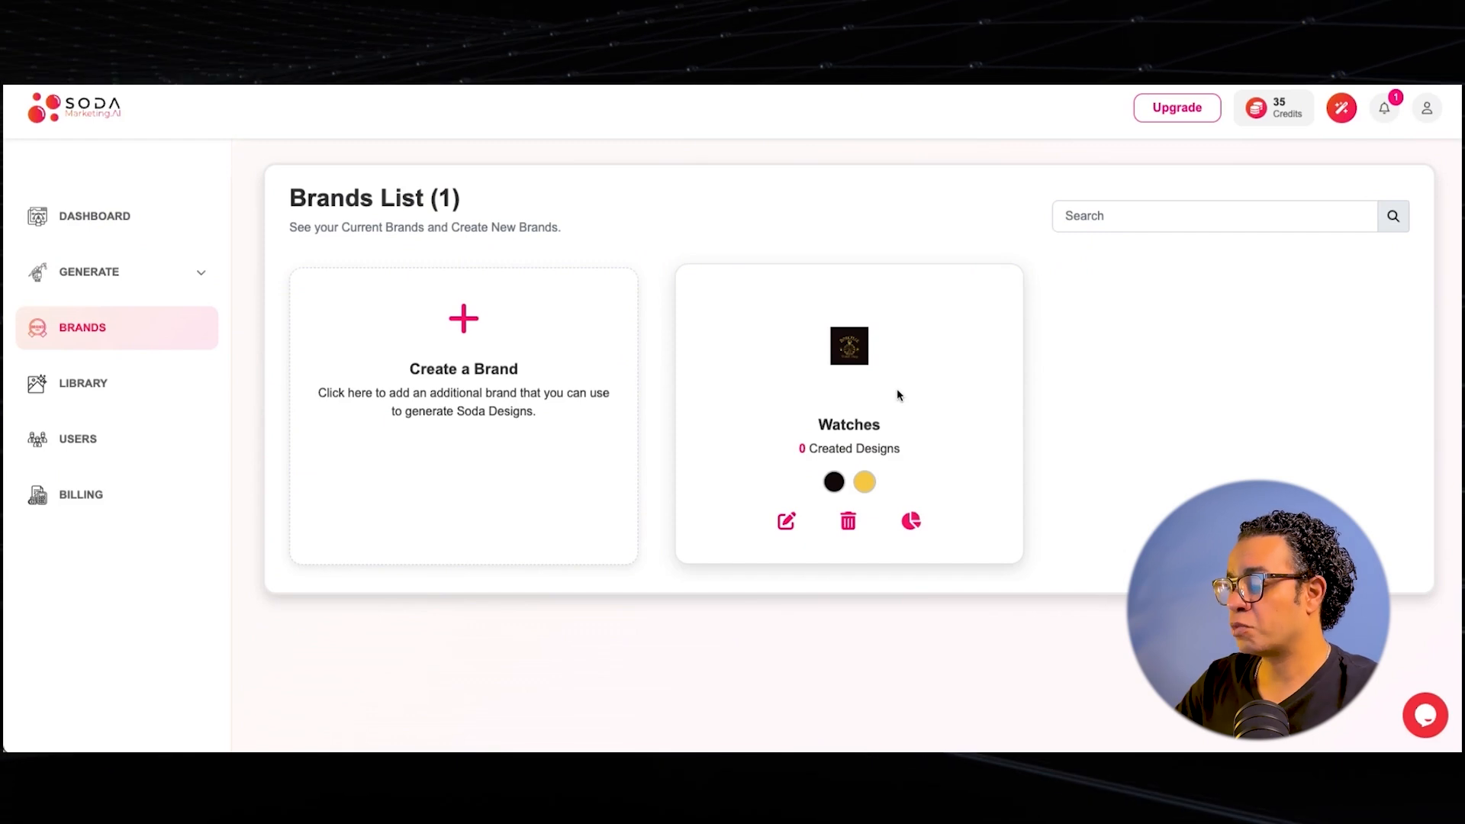
- Open the Watches brand for editing and review its target audience, interests, behaviors and brand information
left_click(837, 495)
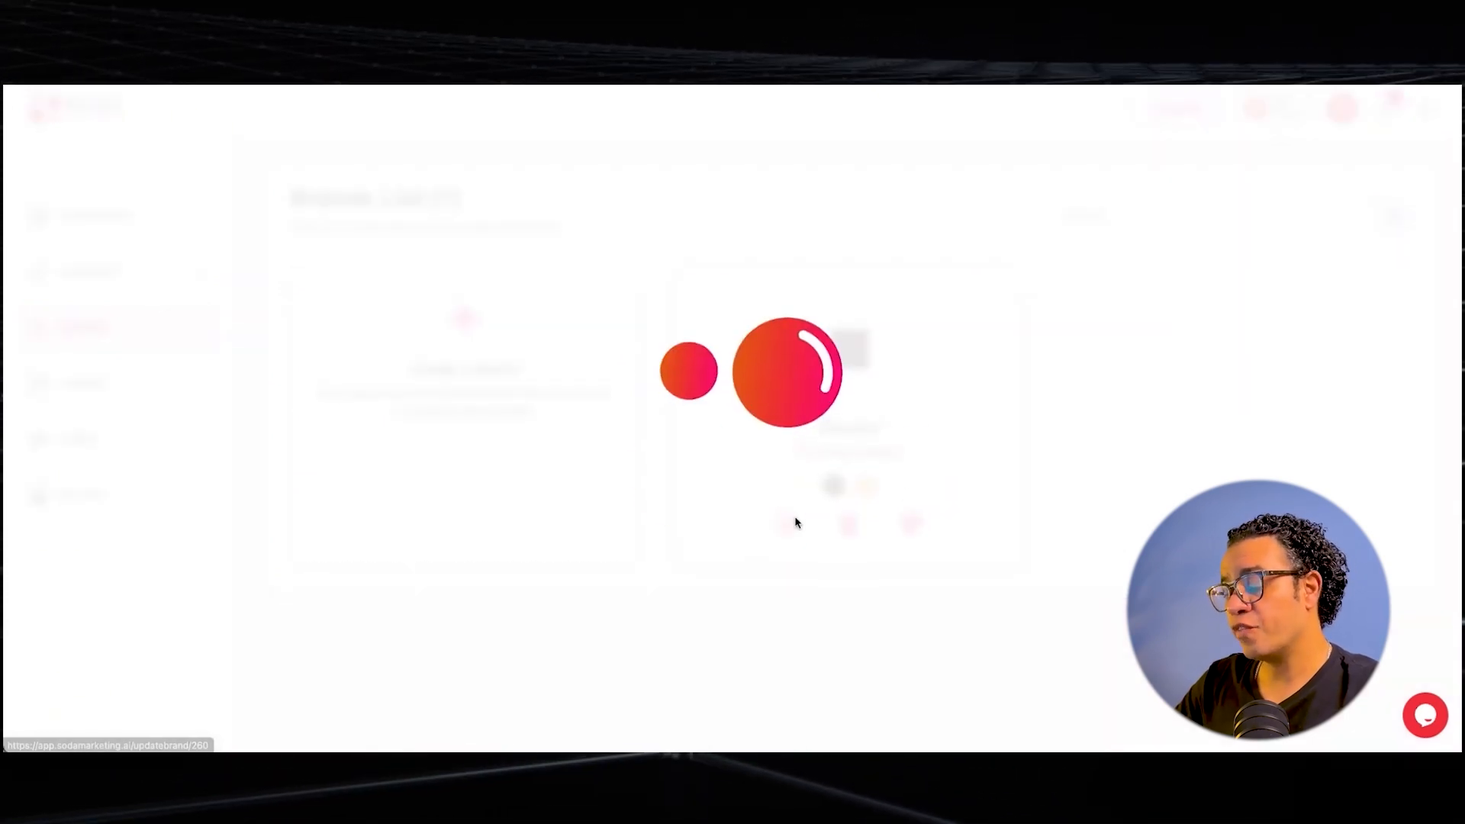
scroll(808, 519, "down", 10)
scroll(809, 522, "up", 2)
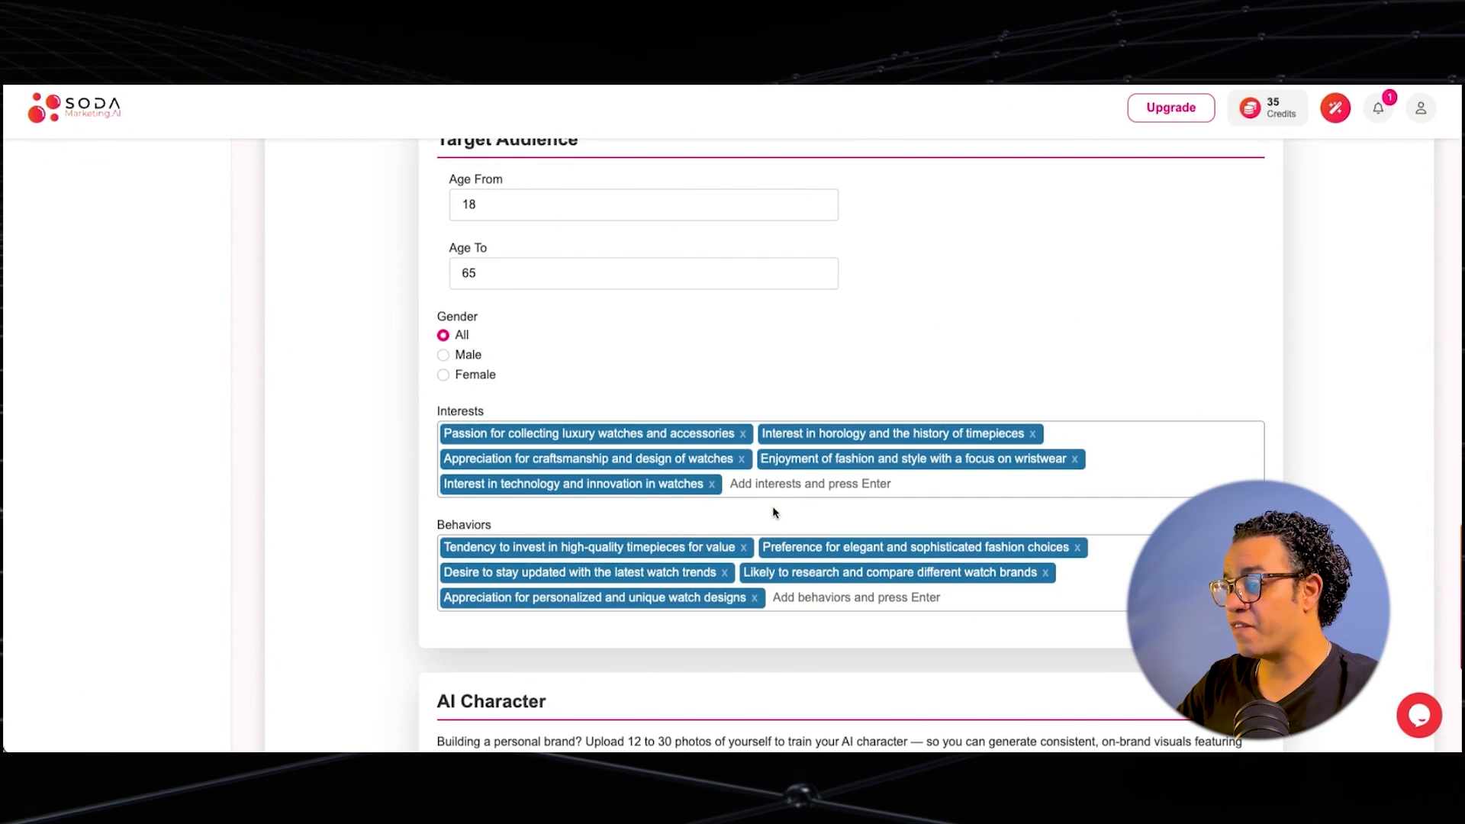
scroll(778, 517, "up", 15)
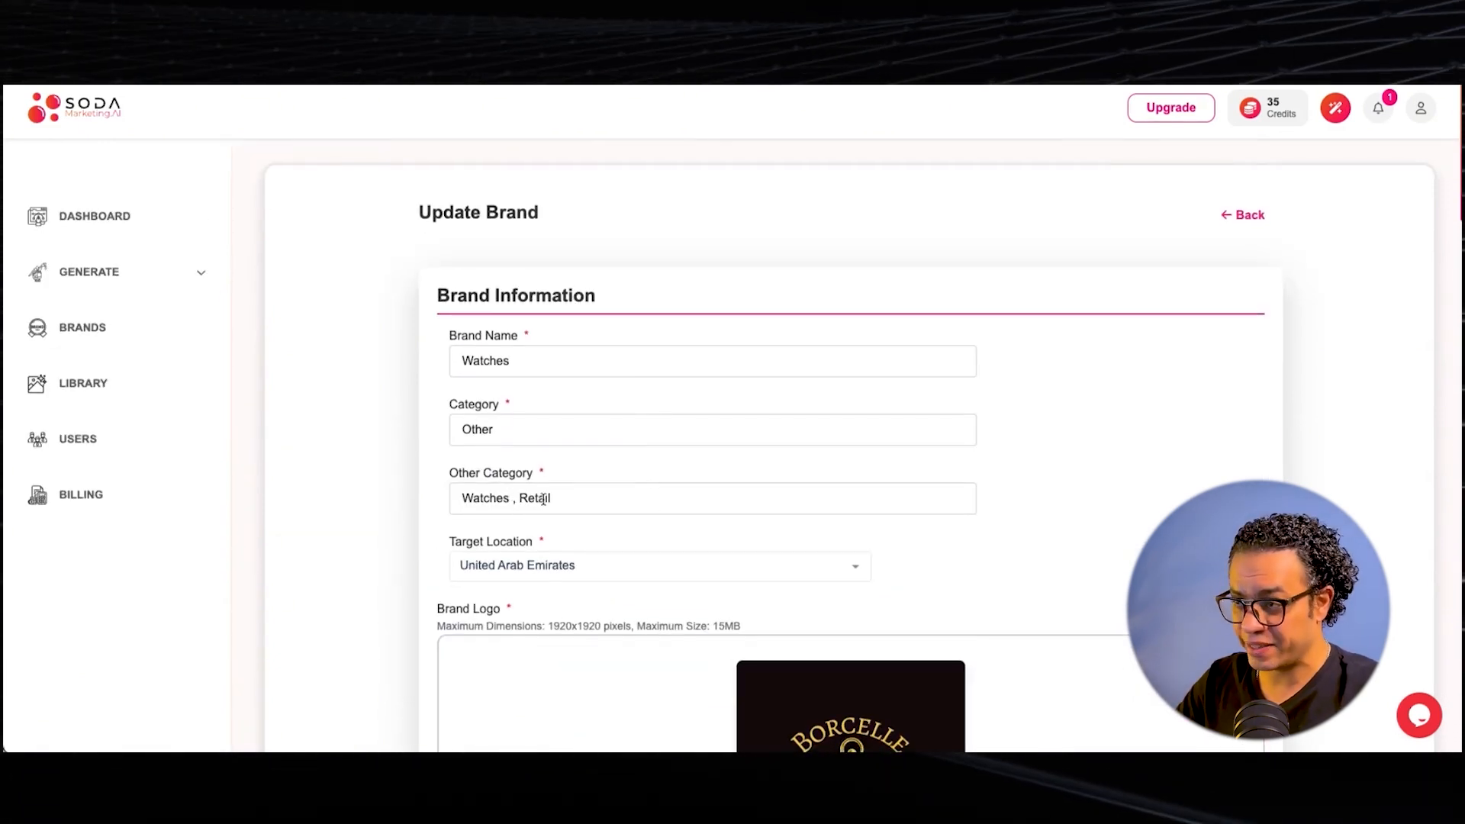
scroll(558, 511, "down", 10)
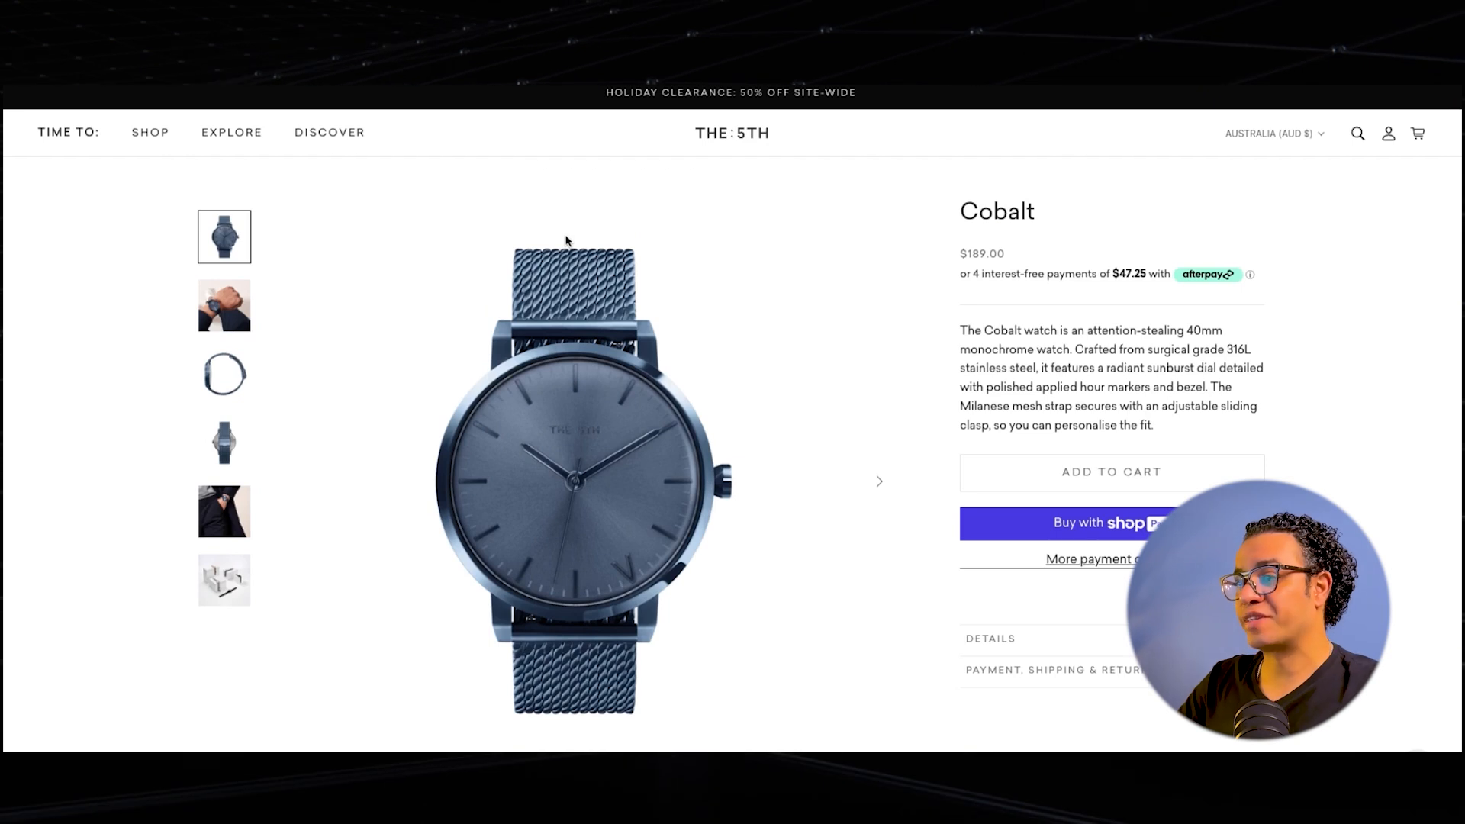
- On THE:5TH's Cobalt watch page, save the front-view product image to Downloads
right_click(566, 449)
left_click(608, 478)
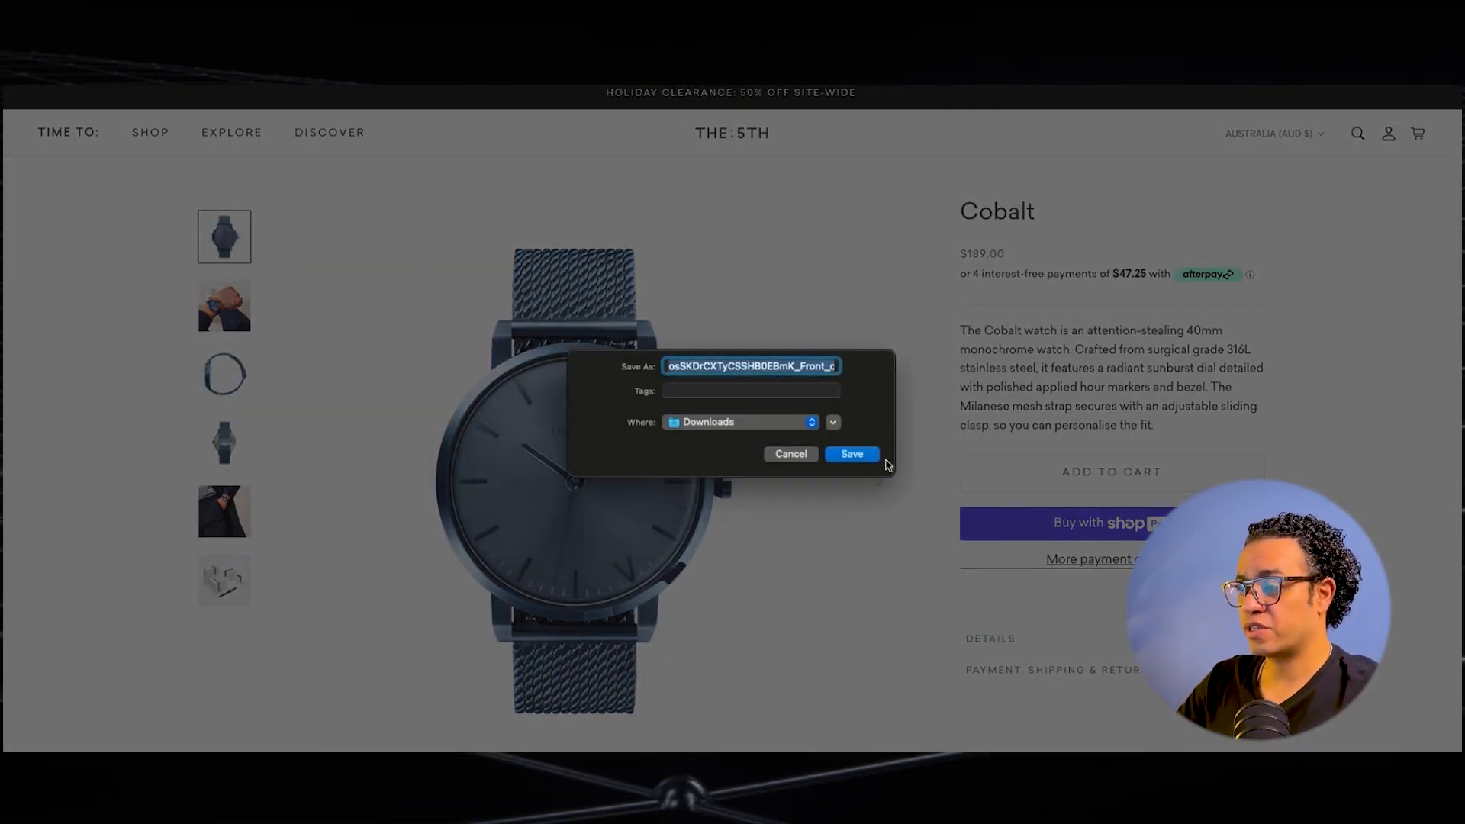
left_click(859, 457)
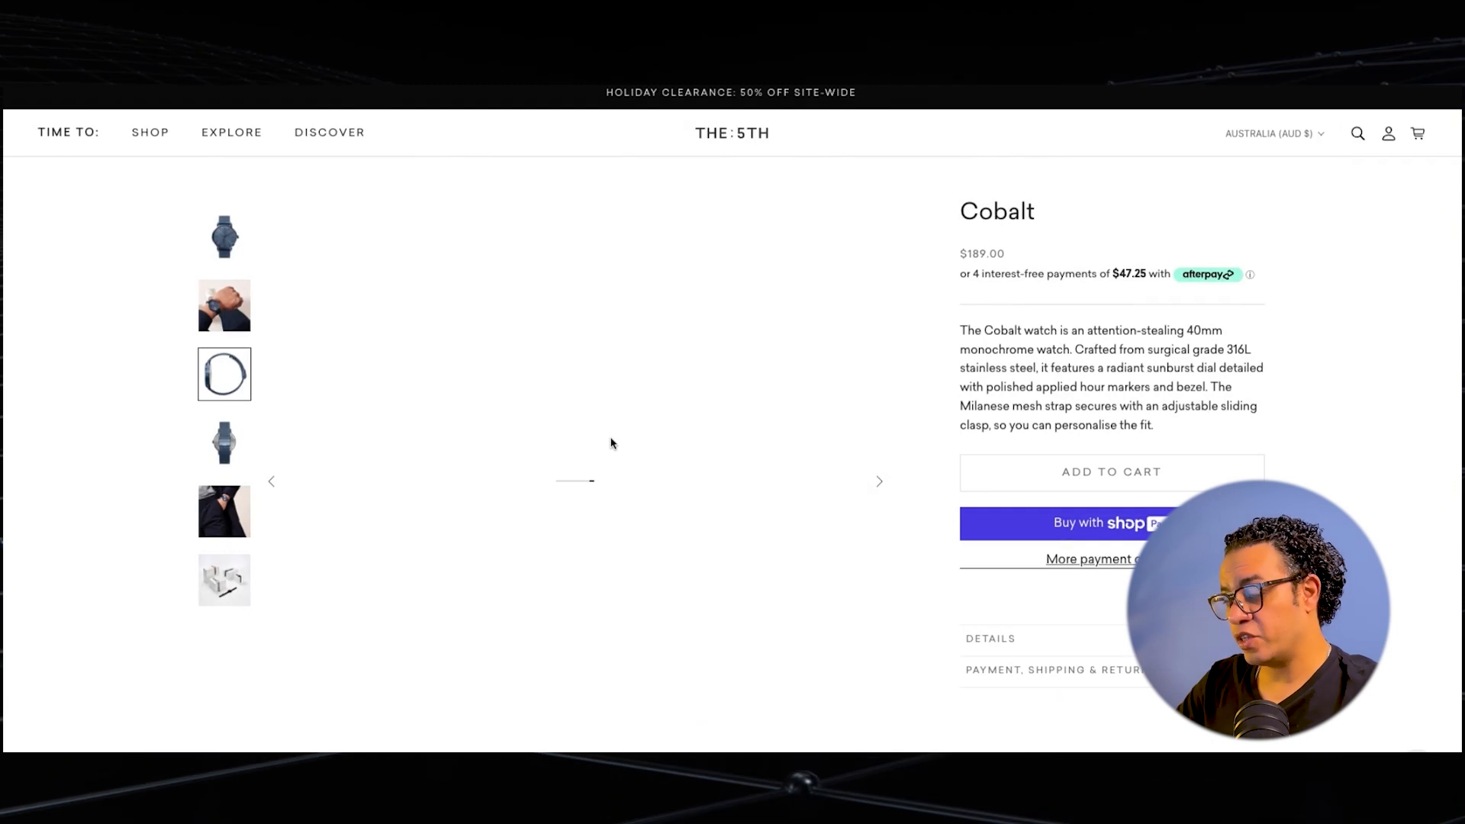
- Save the side-view image of the Cobalt watch to Downloads
right_click(610, 441)
left_click(645, 463)
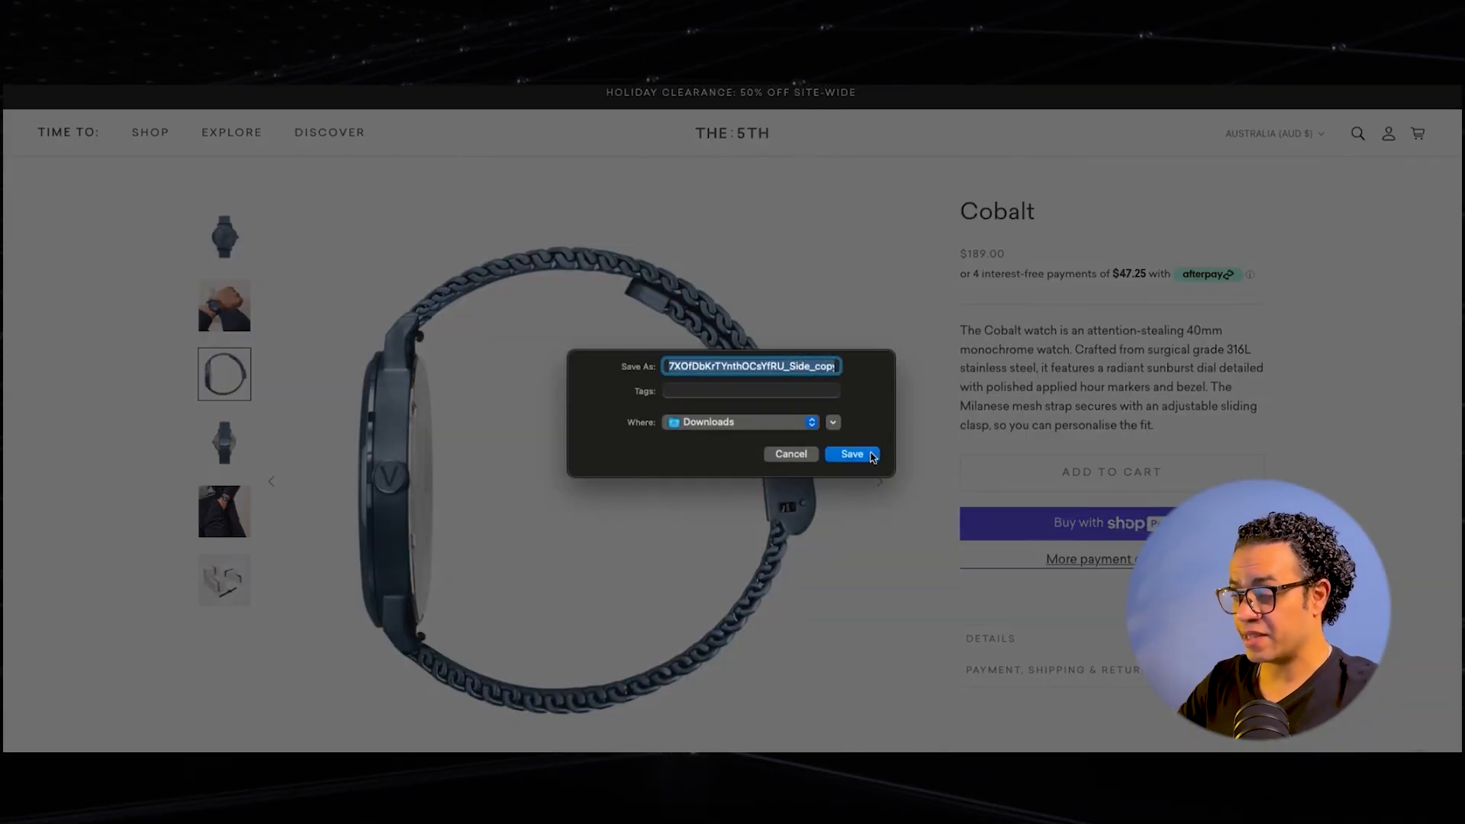
left_click(872, 456)
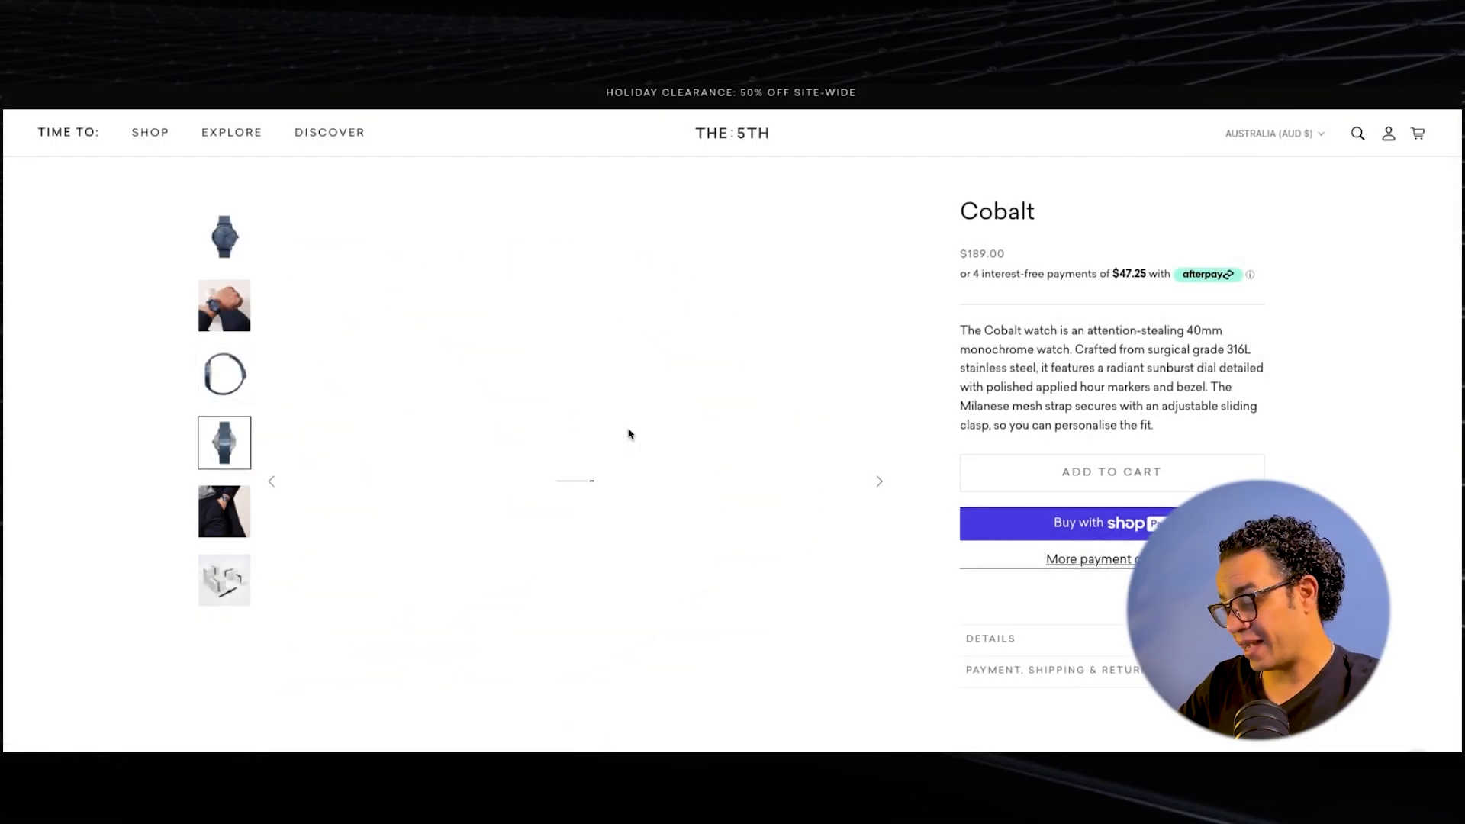
- Save the back-view image of the Cobalt watch to Downloads
right_click(629, 433)
left_click(648, 444)
left_click(852, 454)
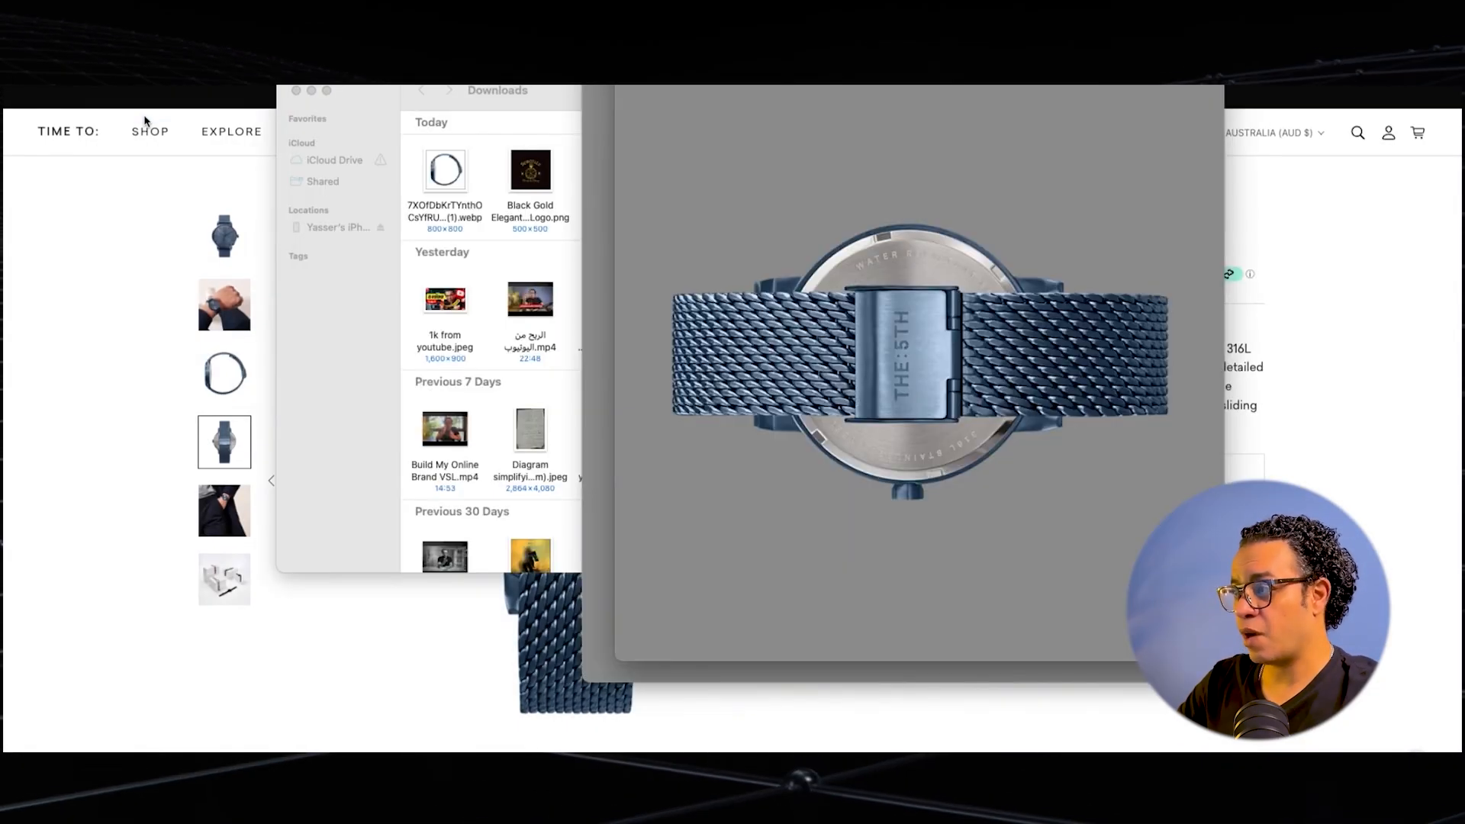
- Rotate the sideways back-view watch image clockwise so it stands upright
key("Return")
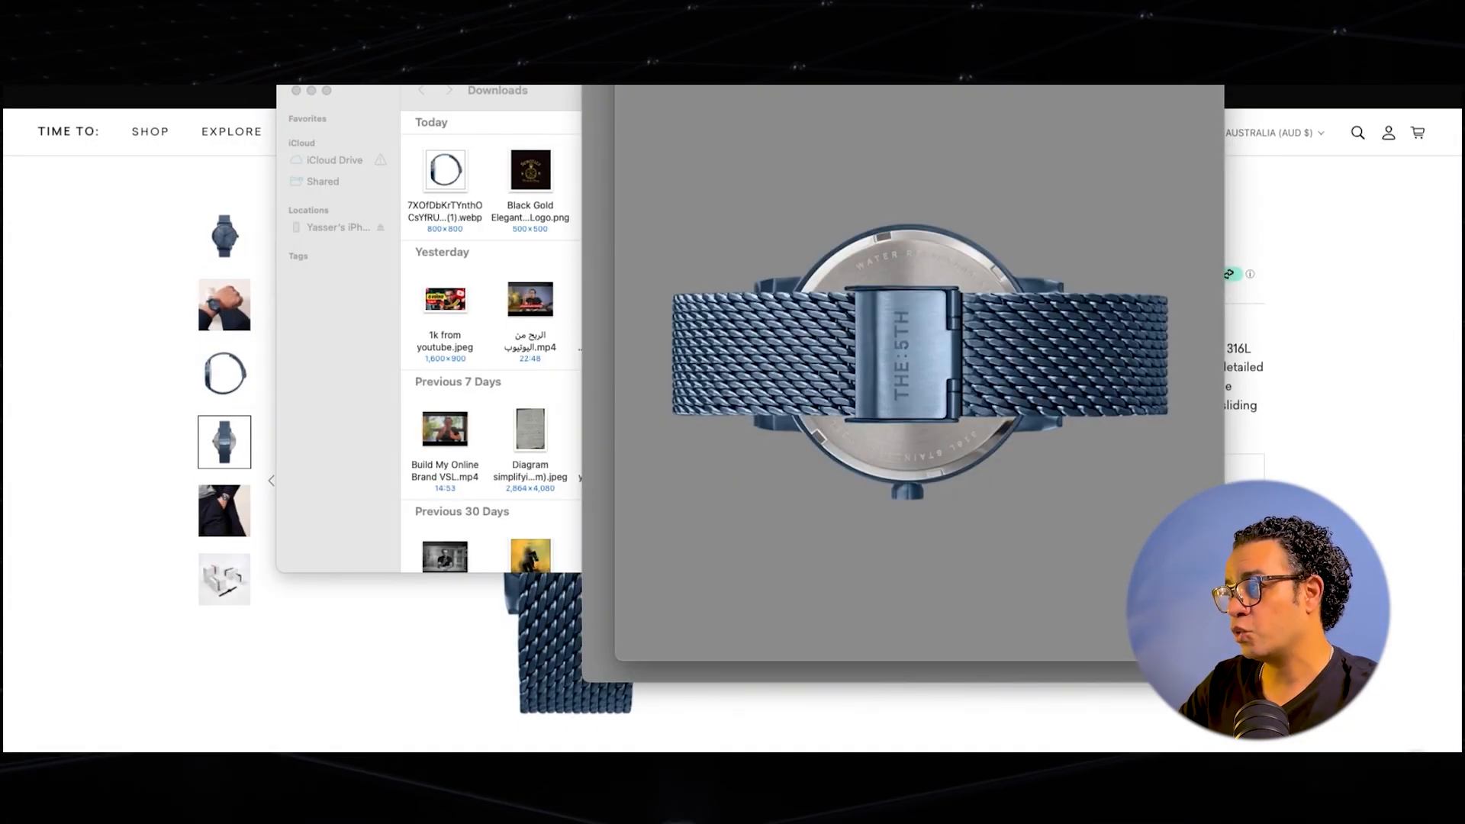
key("super+r")
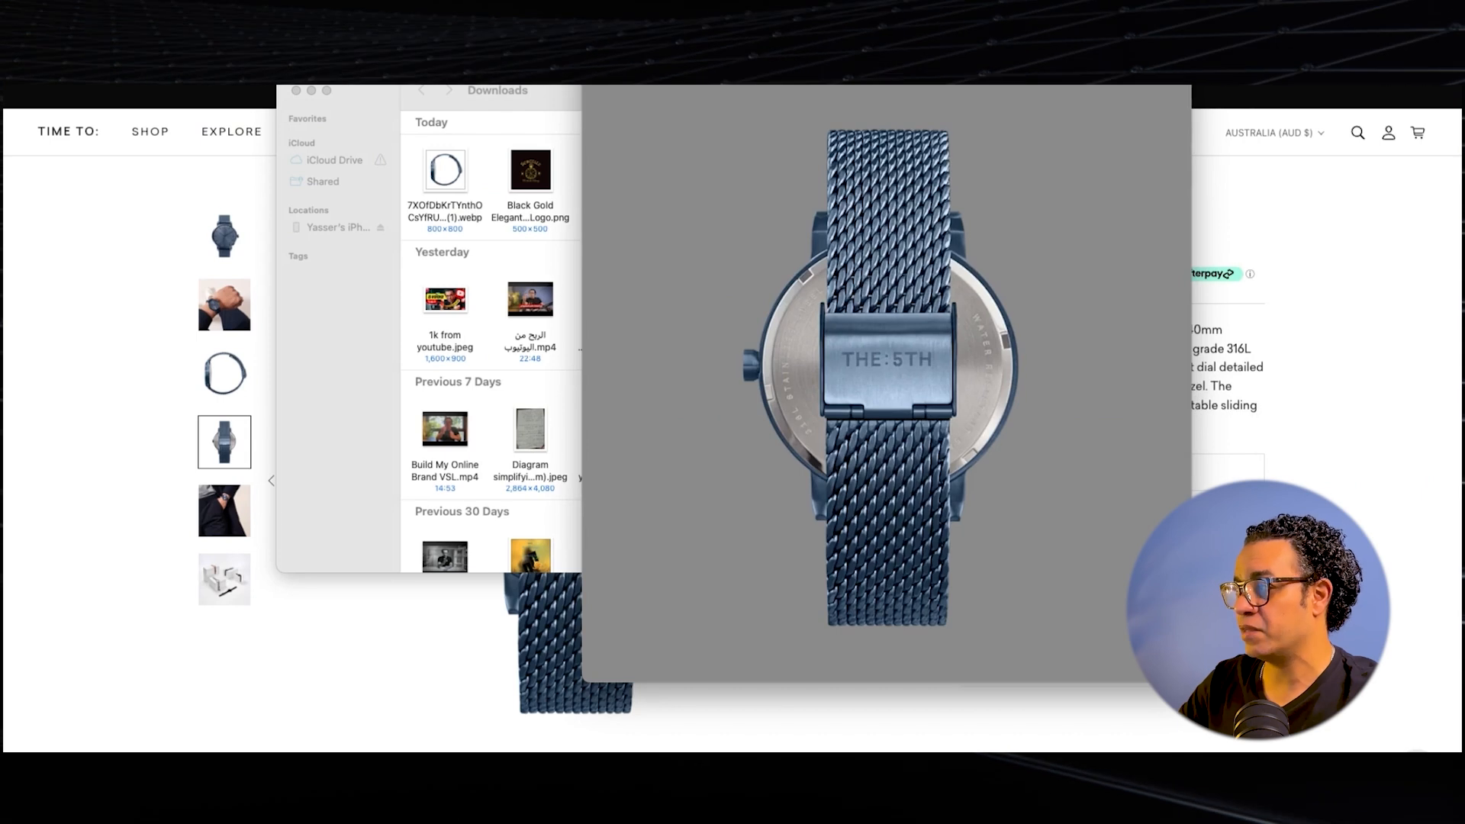
- Make rotated copies of the side-view and front-view watch images in Downloads to get additional product angles
key("super+w")
left_click(1077, 86)
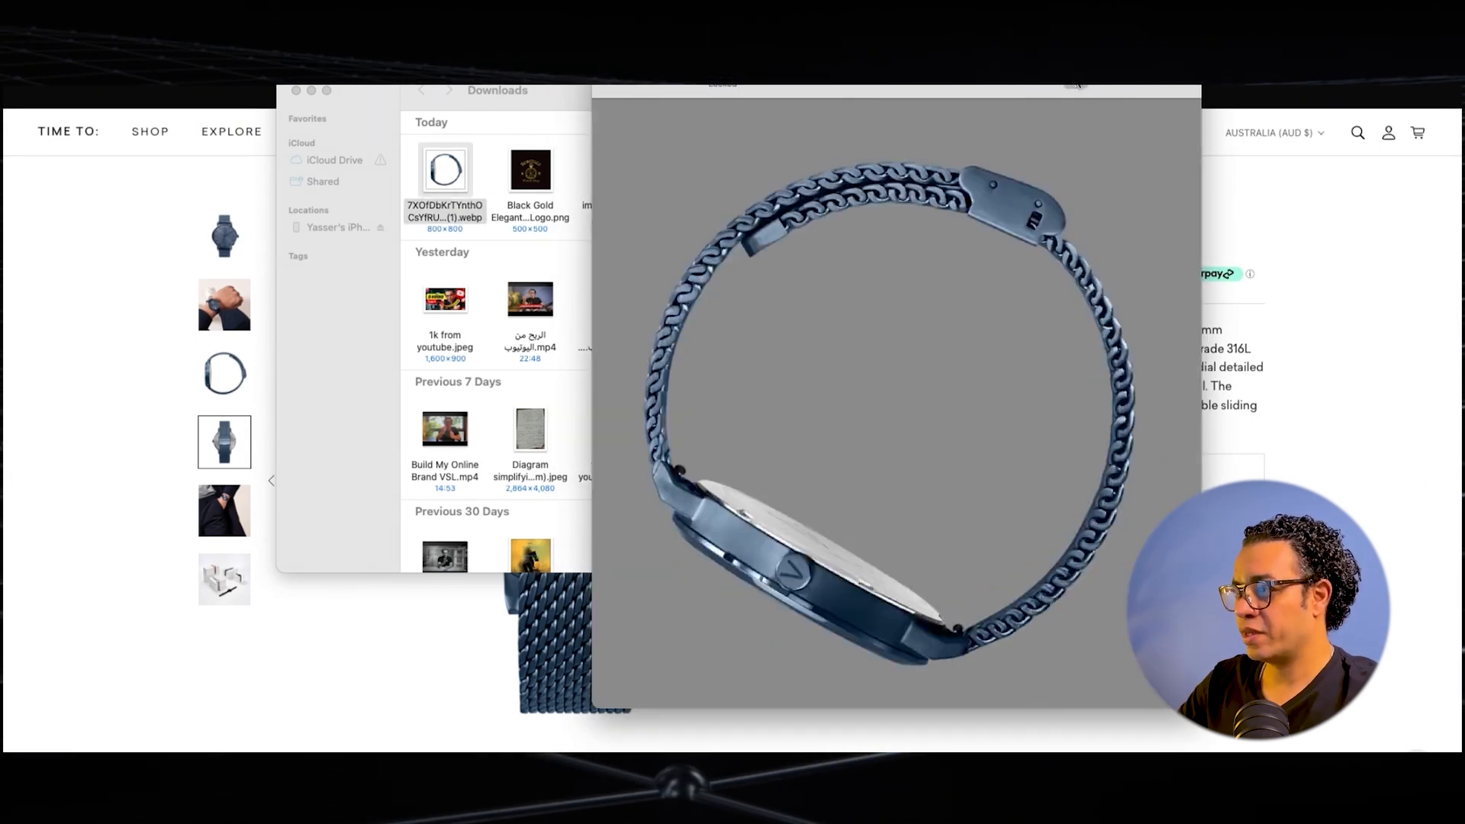
left_click(903, 474)
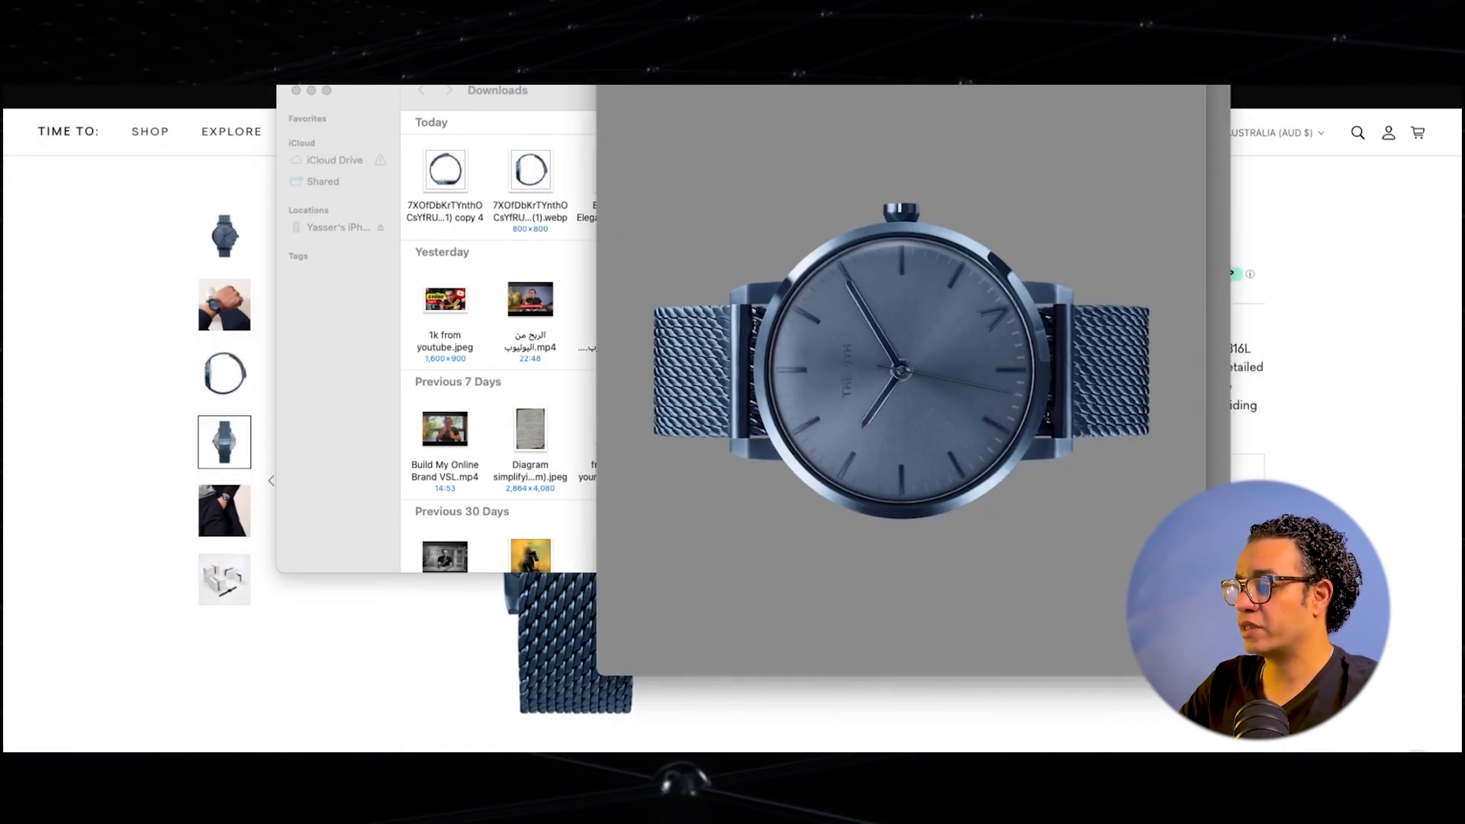
- Return to Soda Marketing AI and open the Train AI Products page
left_click(102, 4)
left_click(150, 120)
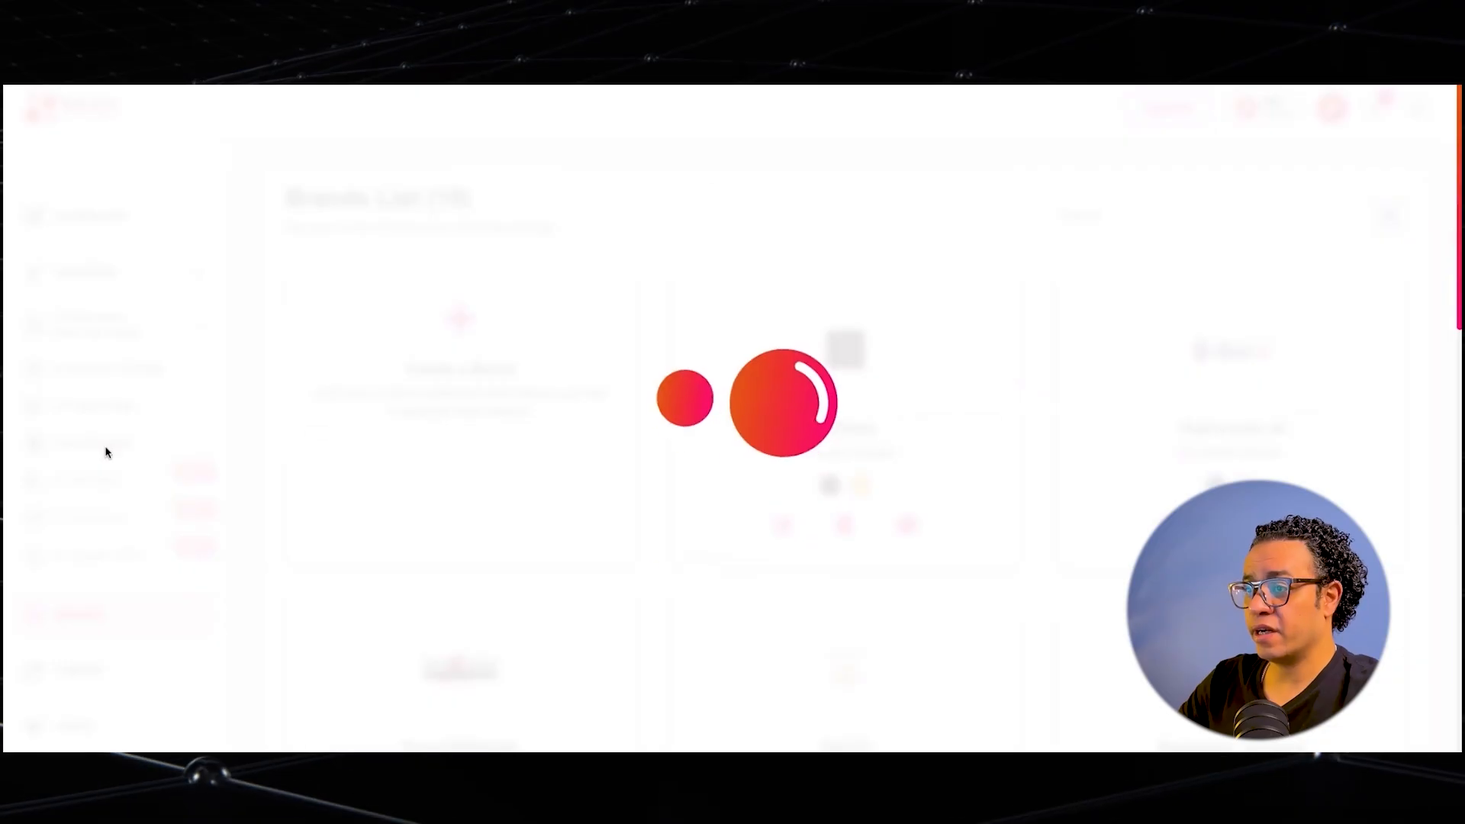
left_click(120, 445)
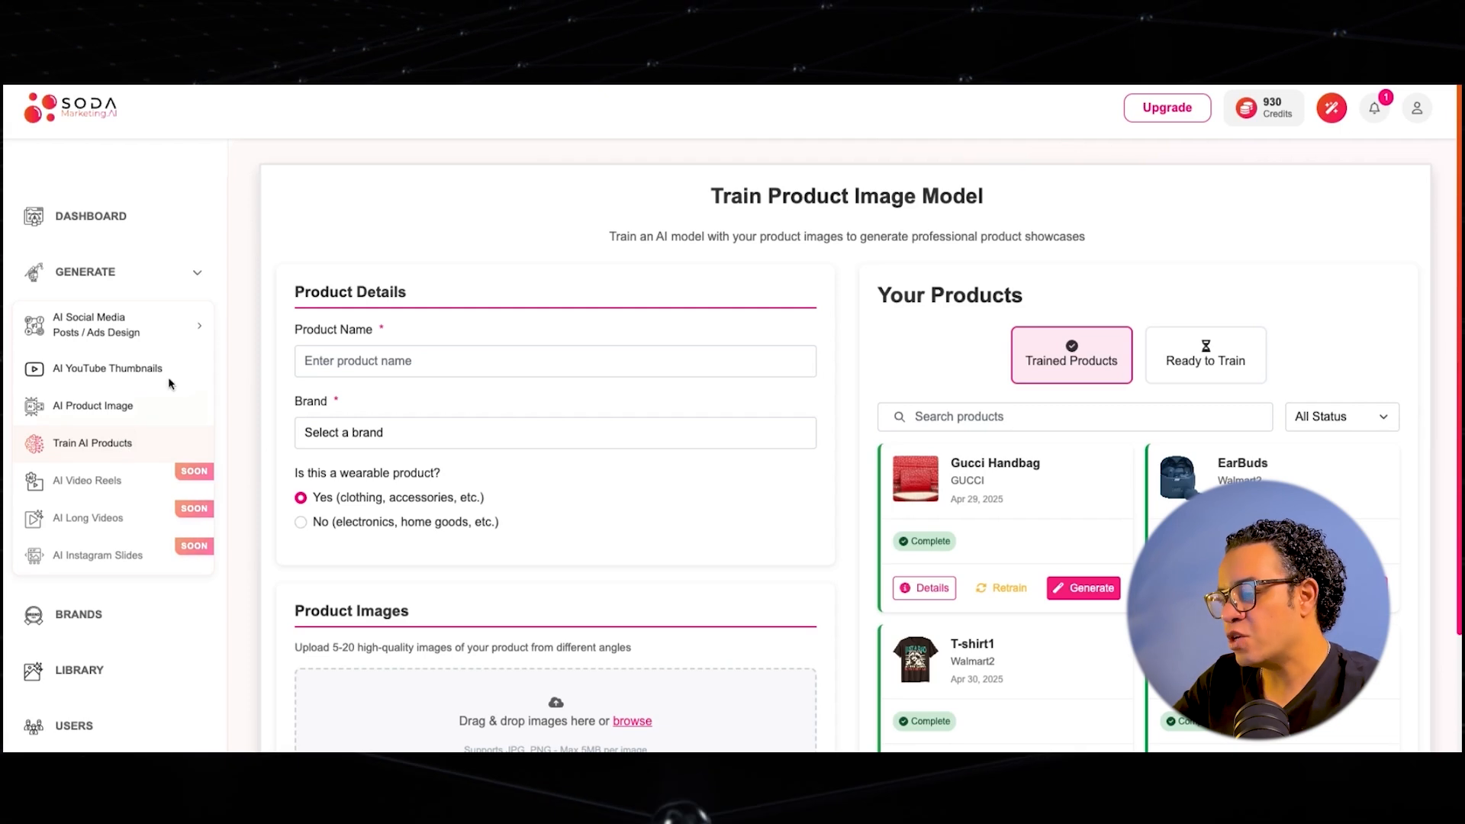
- Name the new product "Watch" and assign it to the Watches brand
scroll(572, 523, "down", 1)
type("Wtach")
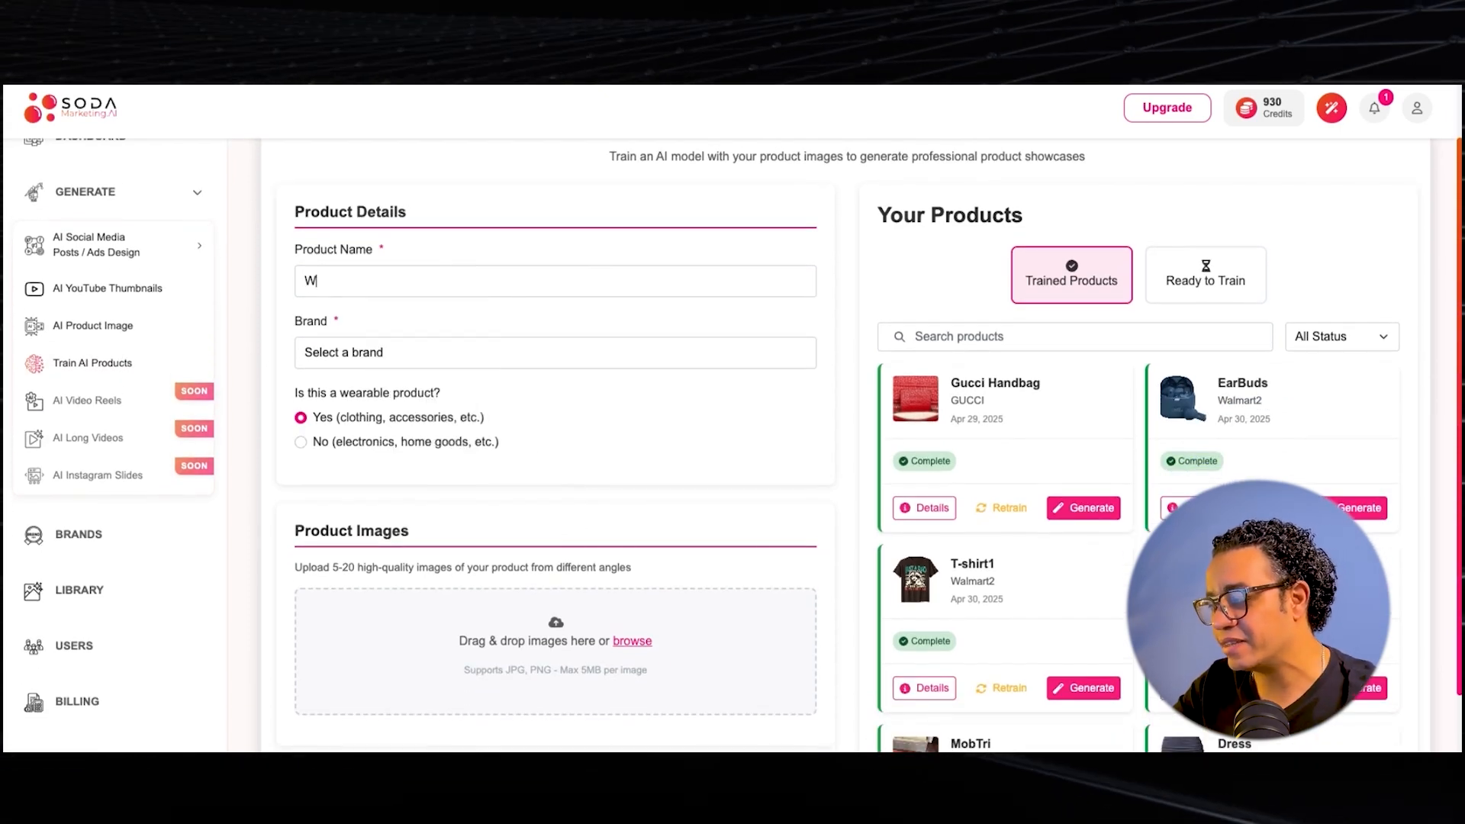
left_click(358, 363)
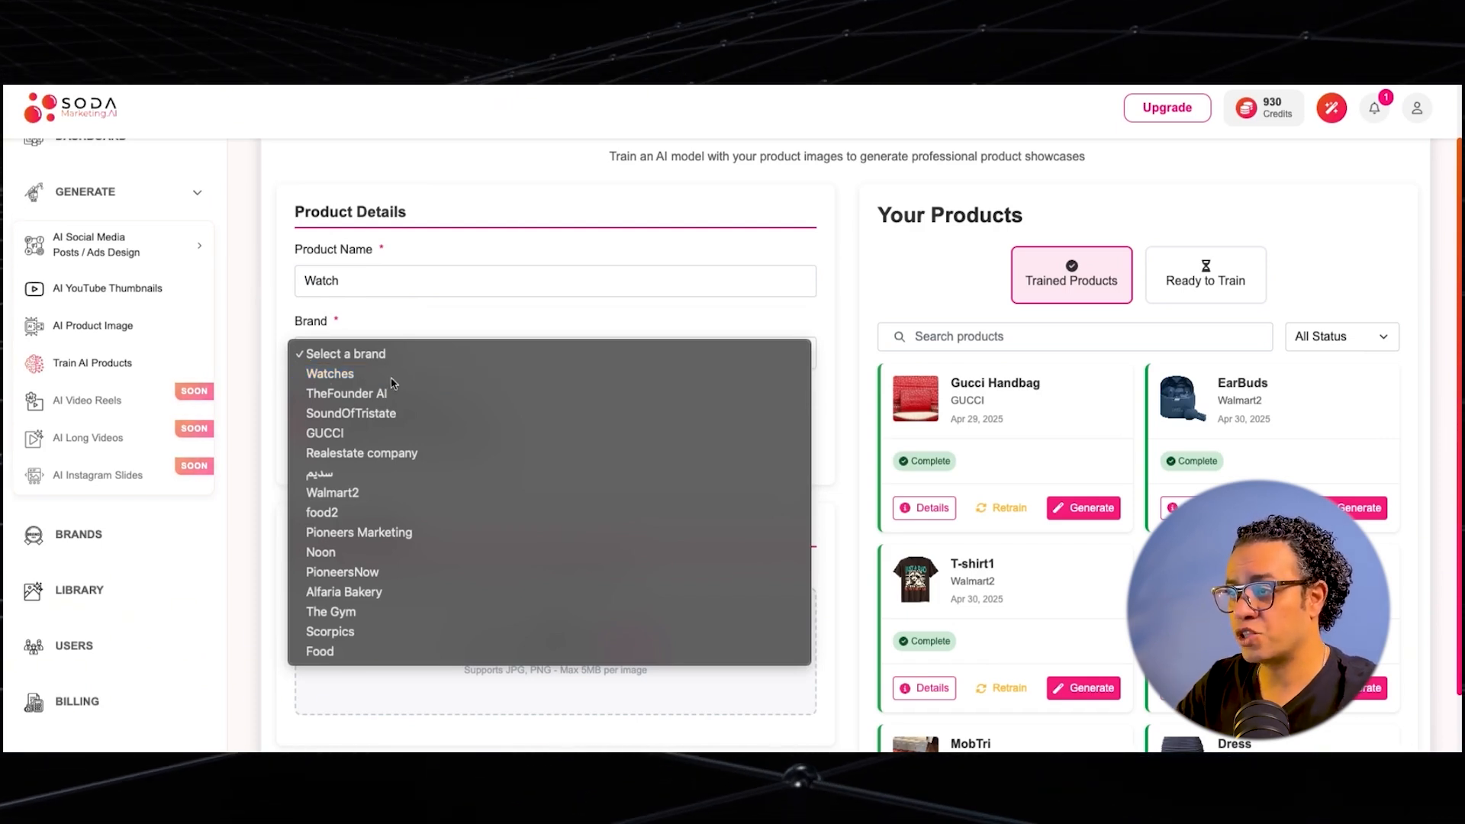
left_click(384, 375)
left_click(407, 360)
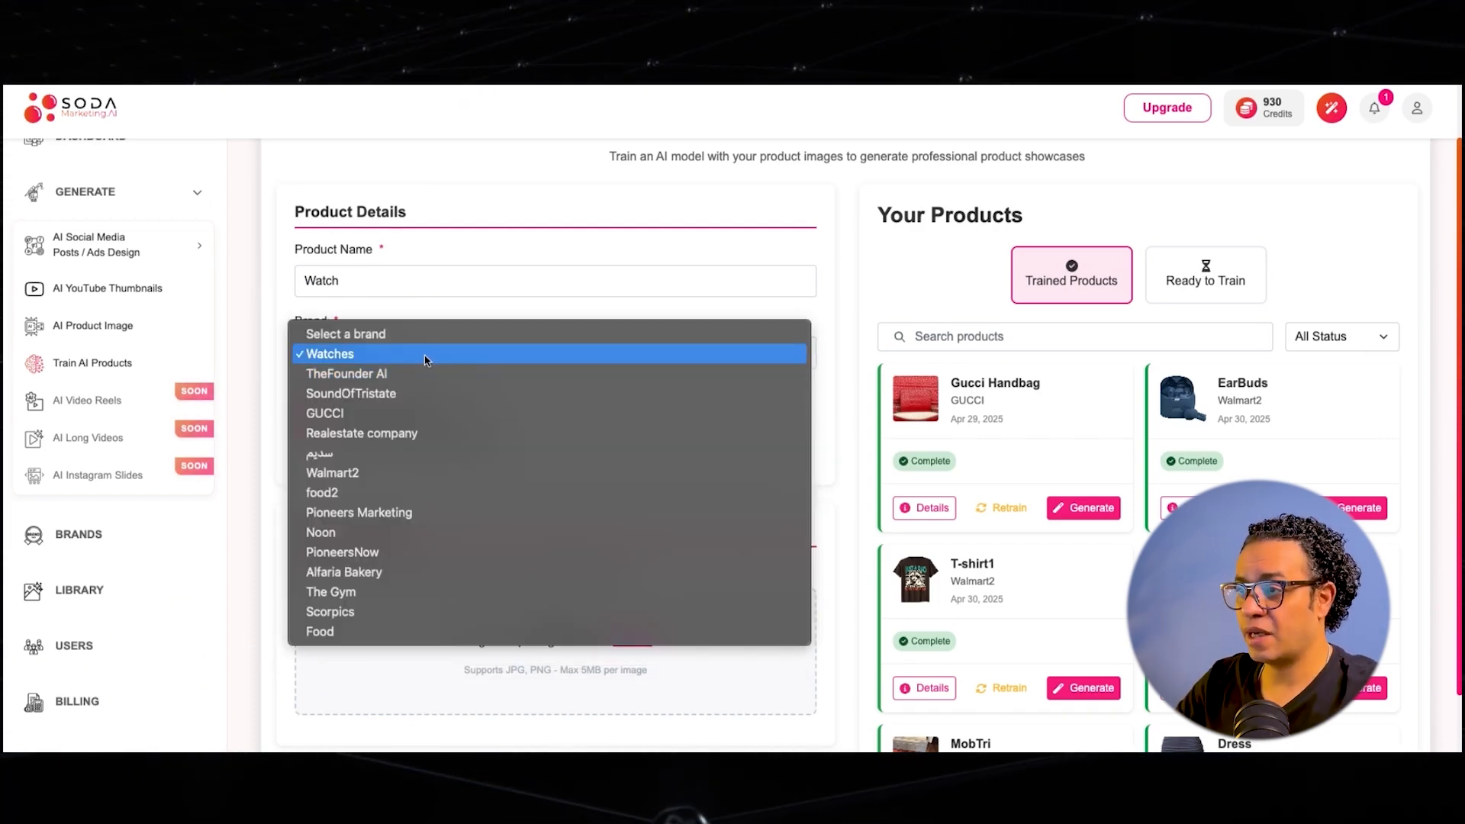
left_click(398, 361)
scroll(391, 372, "down", 2)
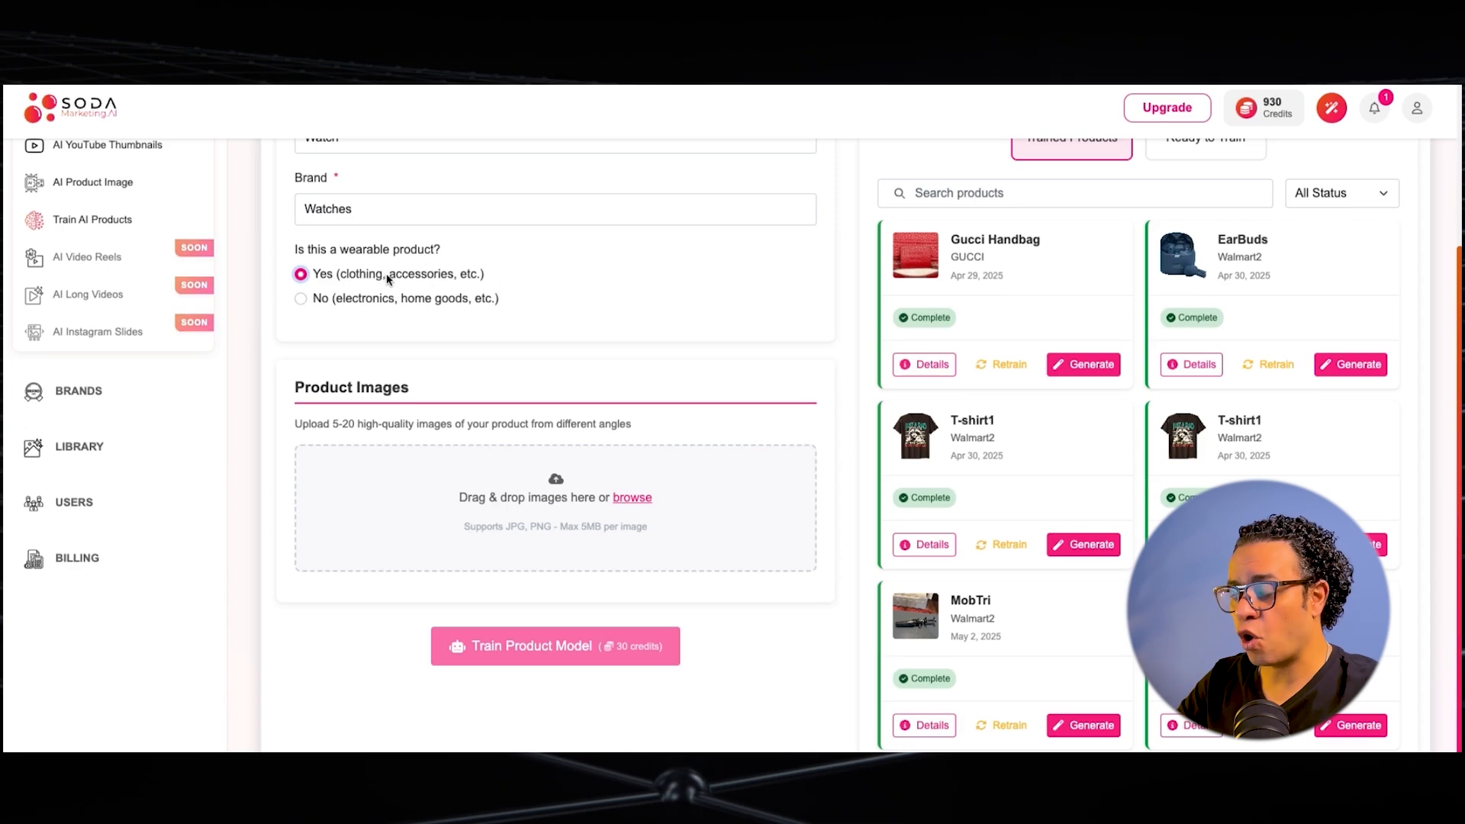
- Upload the original and rotated watch images from Downloads as product images and train the product model
scroll(484, 278, "down", 1)
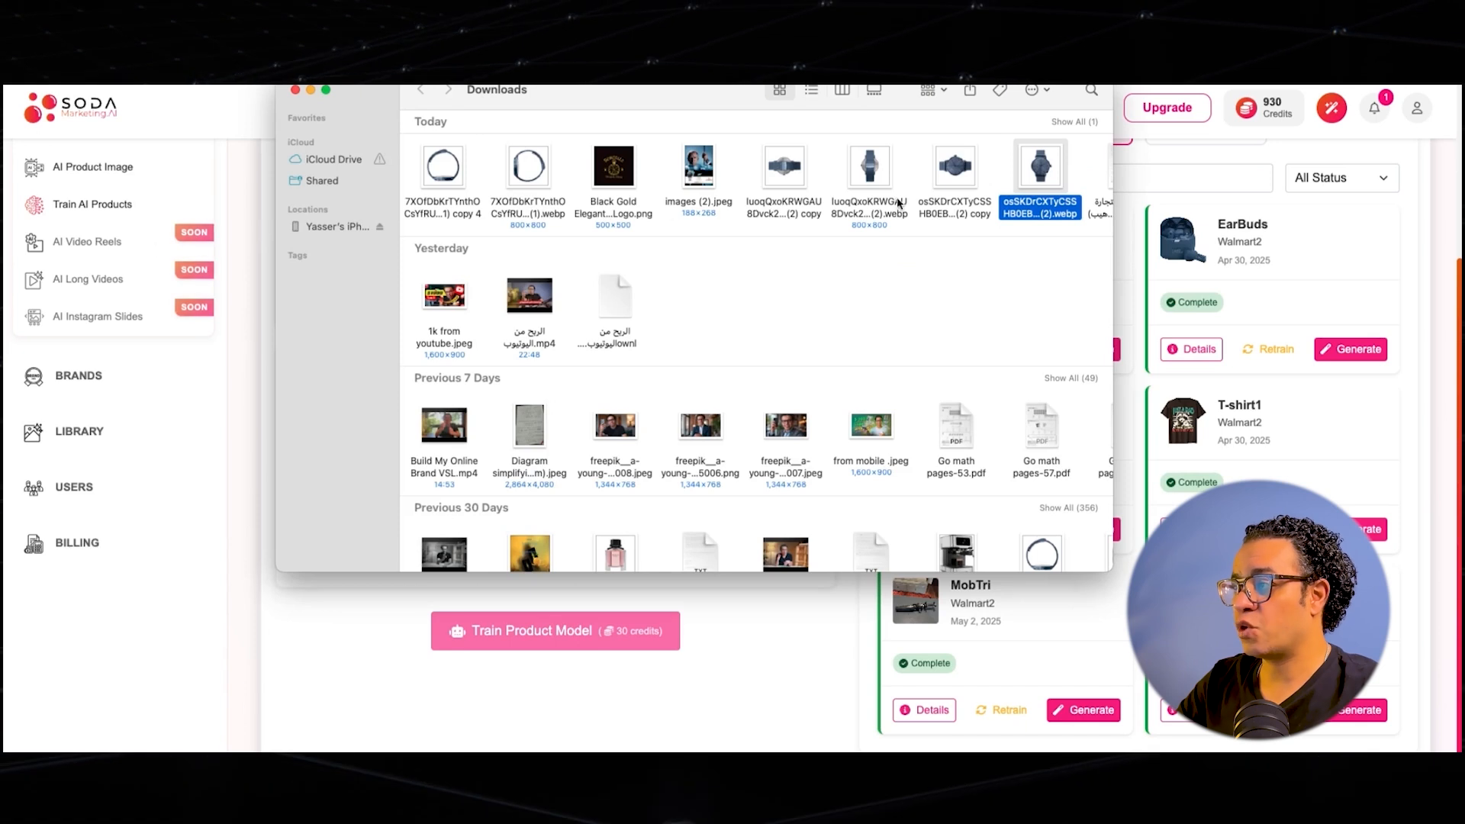
left_click(955, 165, "super")
left_click(870, 165, "super")
left_click(784, 166, "super")
left_click(528, 165, "super")
left_click_drag(526, 92, 1082, 84)
left_click_drag(1001, 158, 354, 456)
scroll(362, 456, "down", 1)
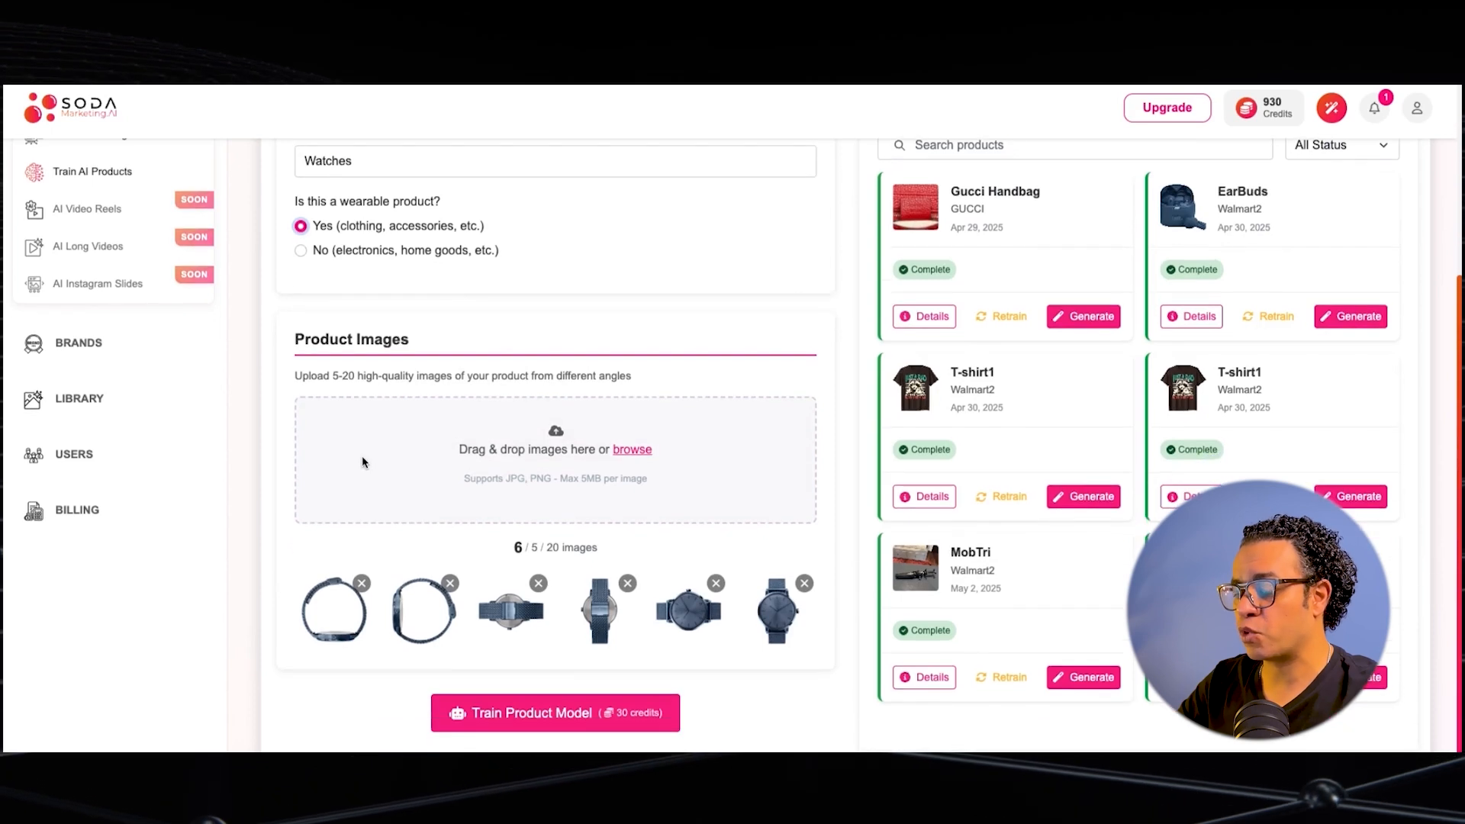
left_click(576, 718)
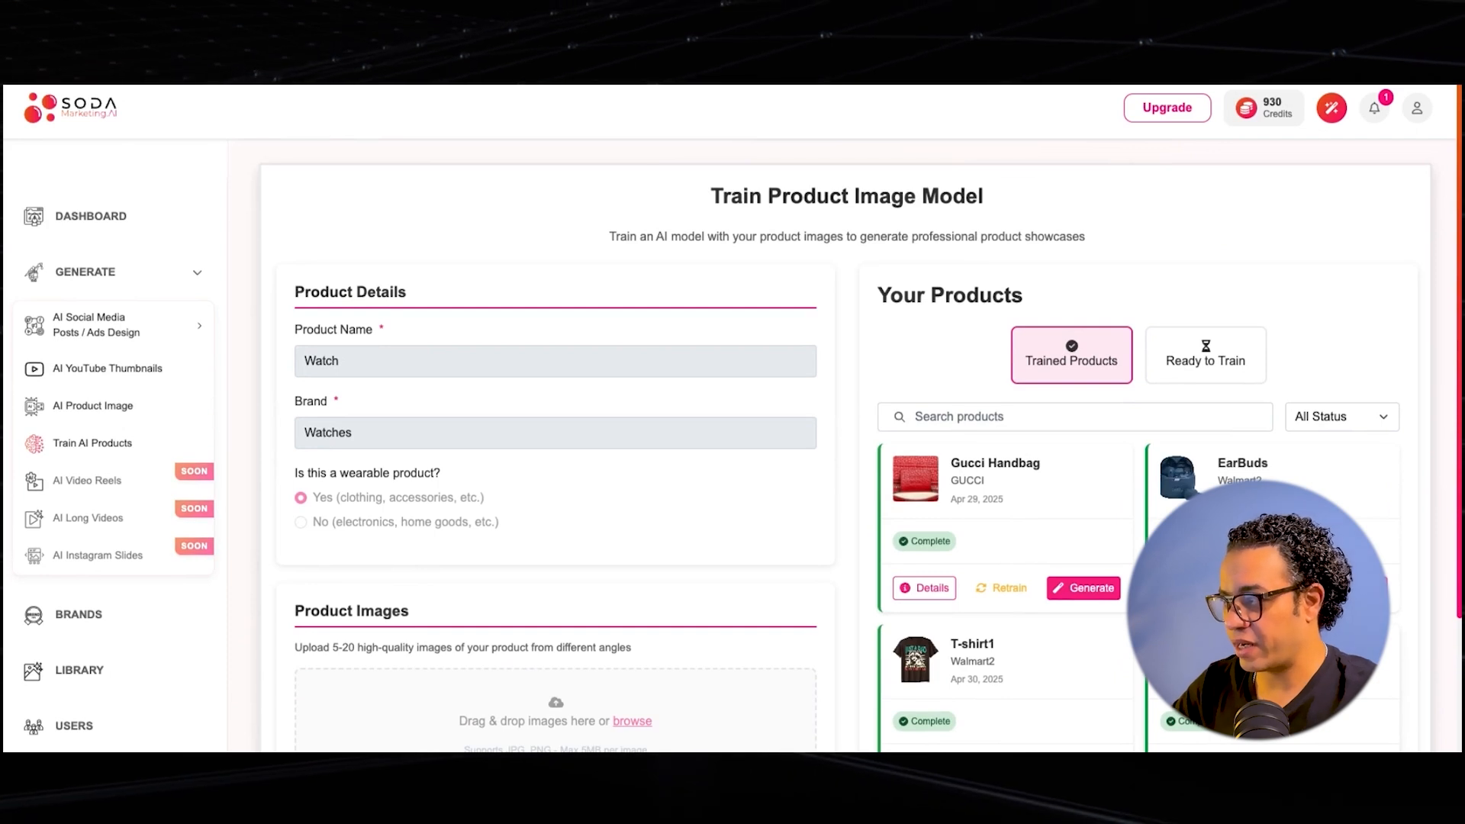
- Find the Watch product on page 2 of the trained products and start generating an image with it
scroll(733, 443, "down", 4)
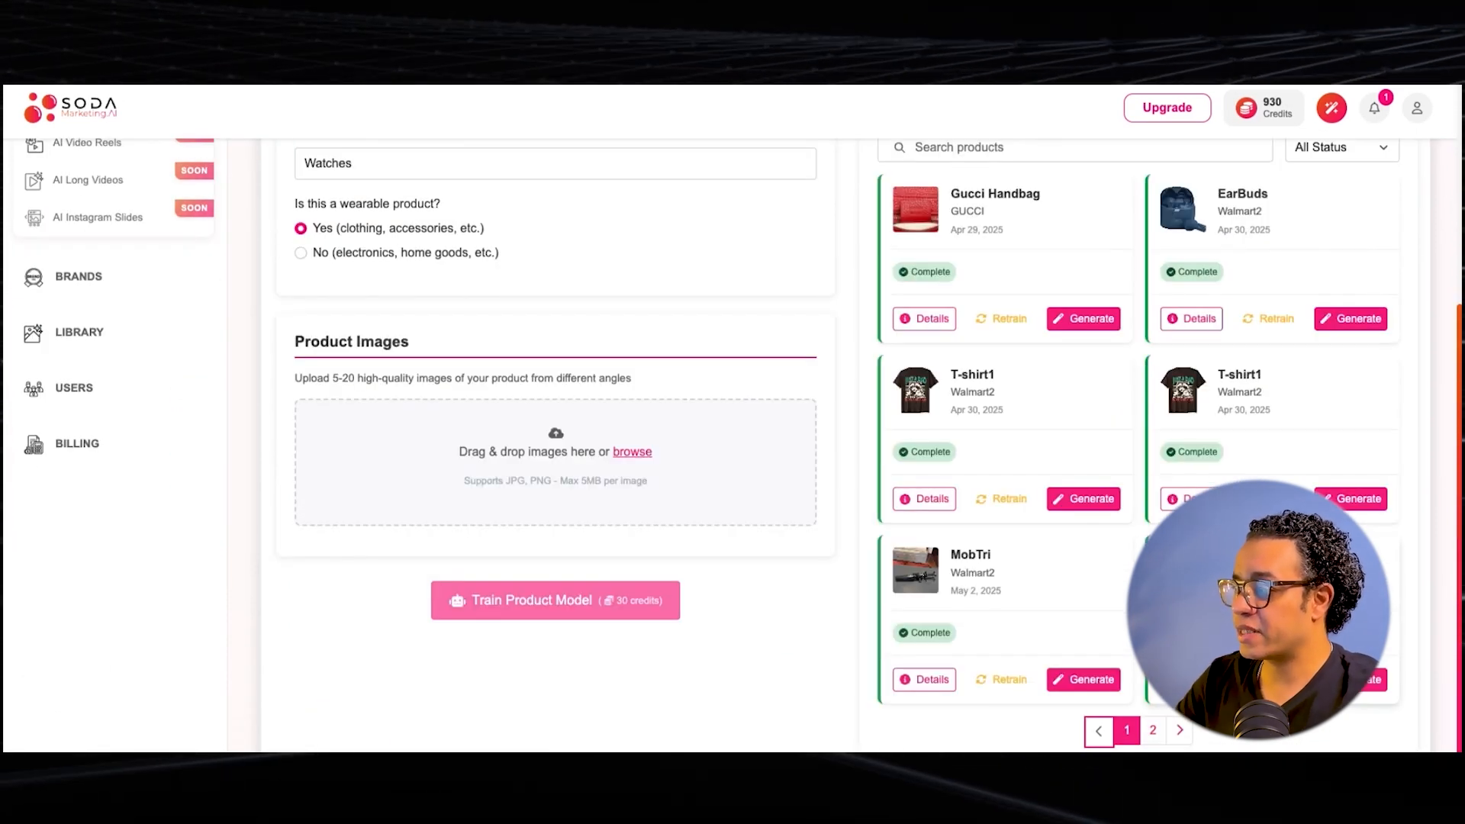
scroll(732, 442, "up", 3)
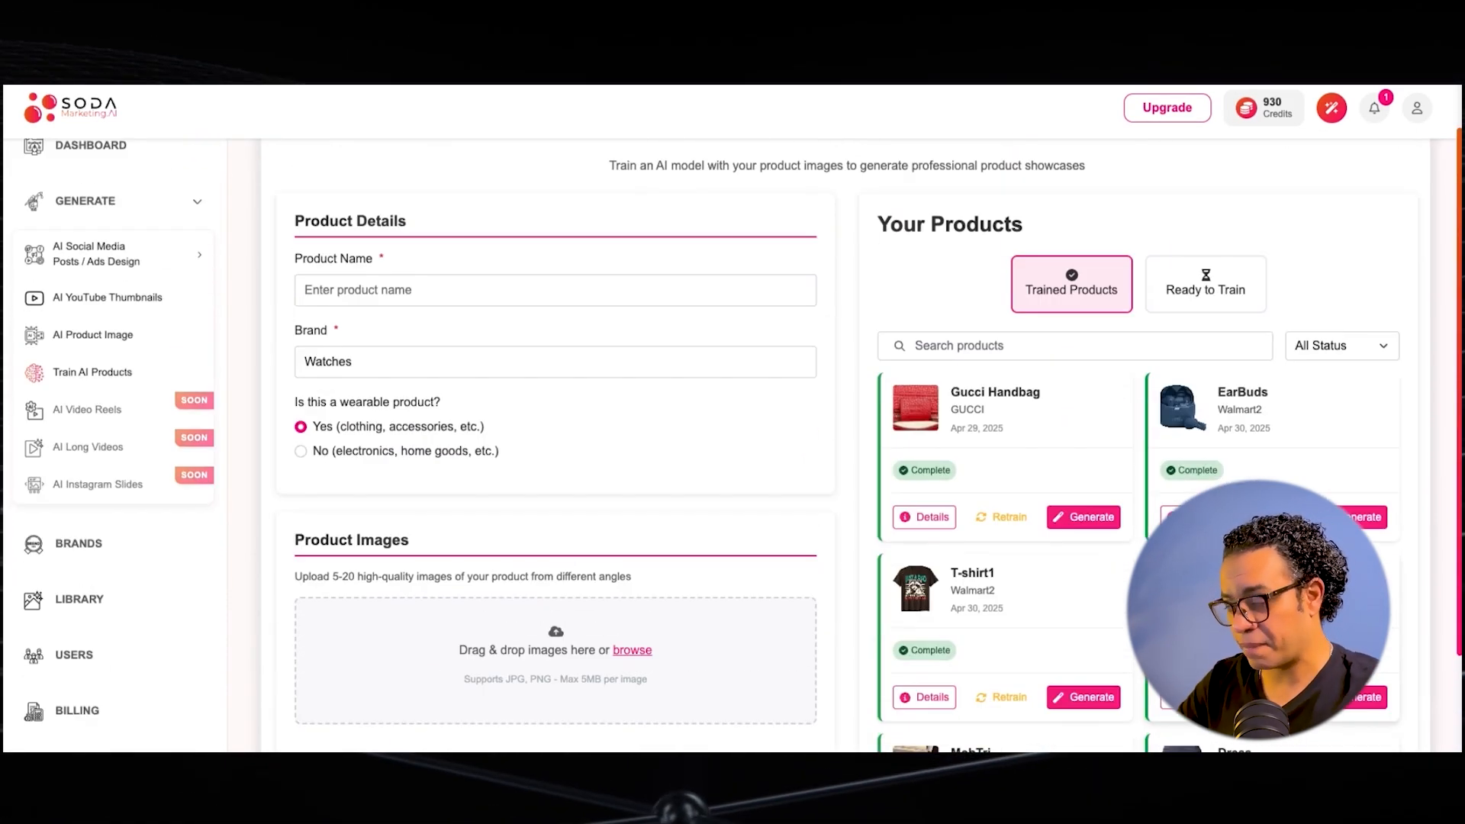
scroll(991, 534, "down", 3)
left_click(1149, 703)
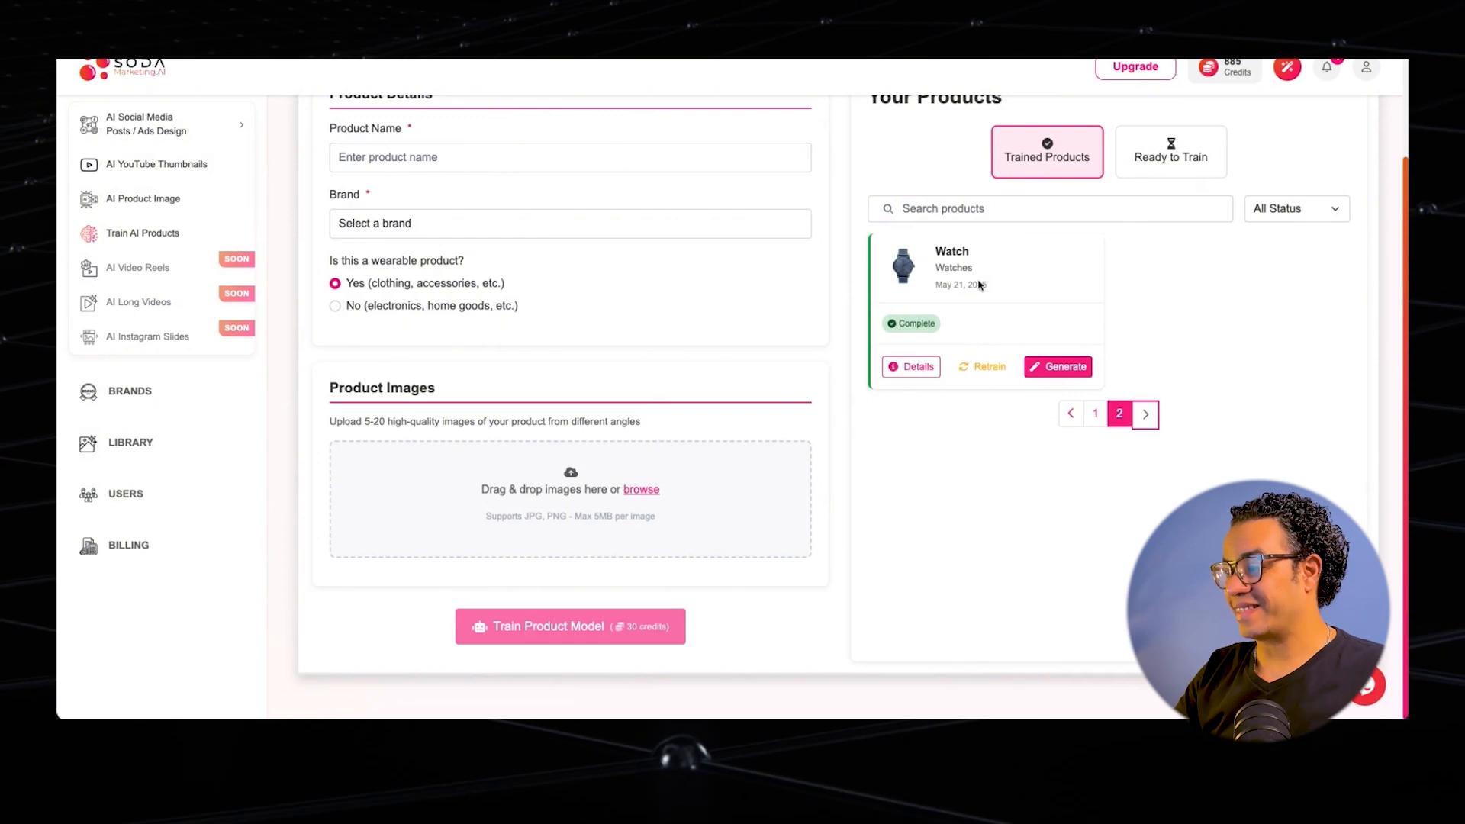
left_click(1056, 367)
- Set the output size for the Watch product image to Square, 1080 X 1080
scroll(602, 320, "up", 2)
left_click(542, 276)
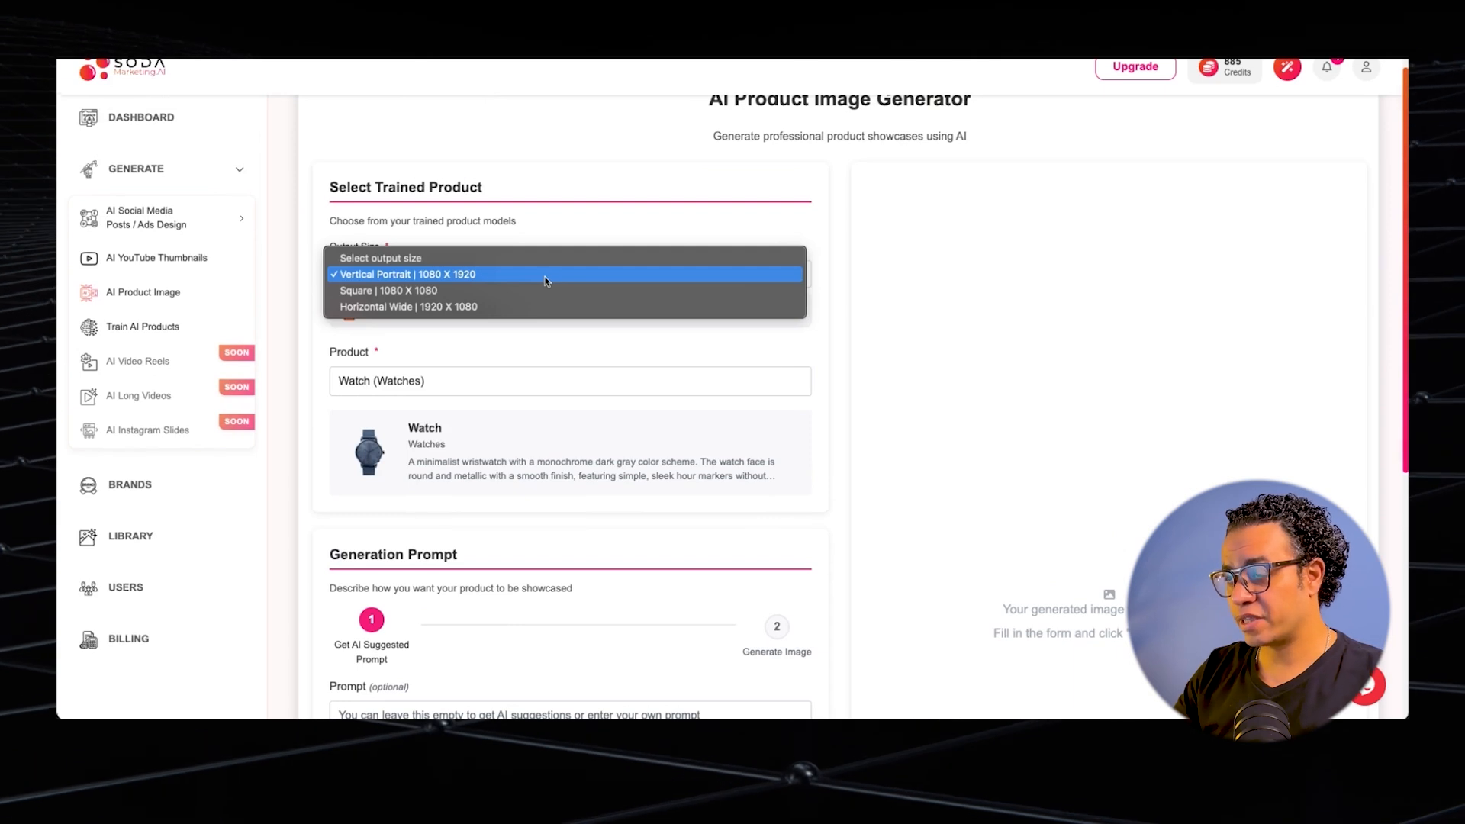
left_click(502, 289)
scroll(572, 386, "down", 2)
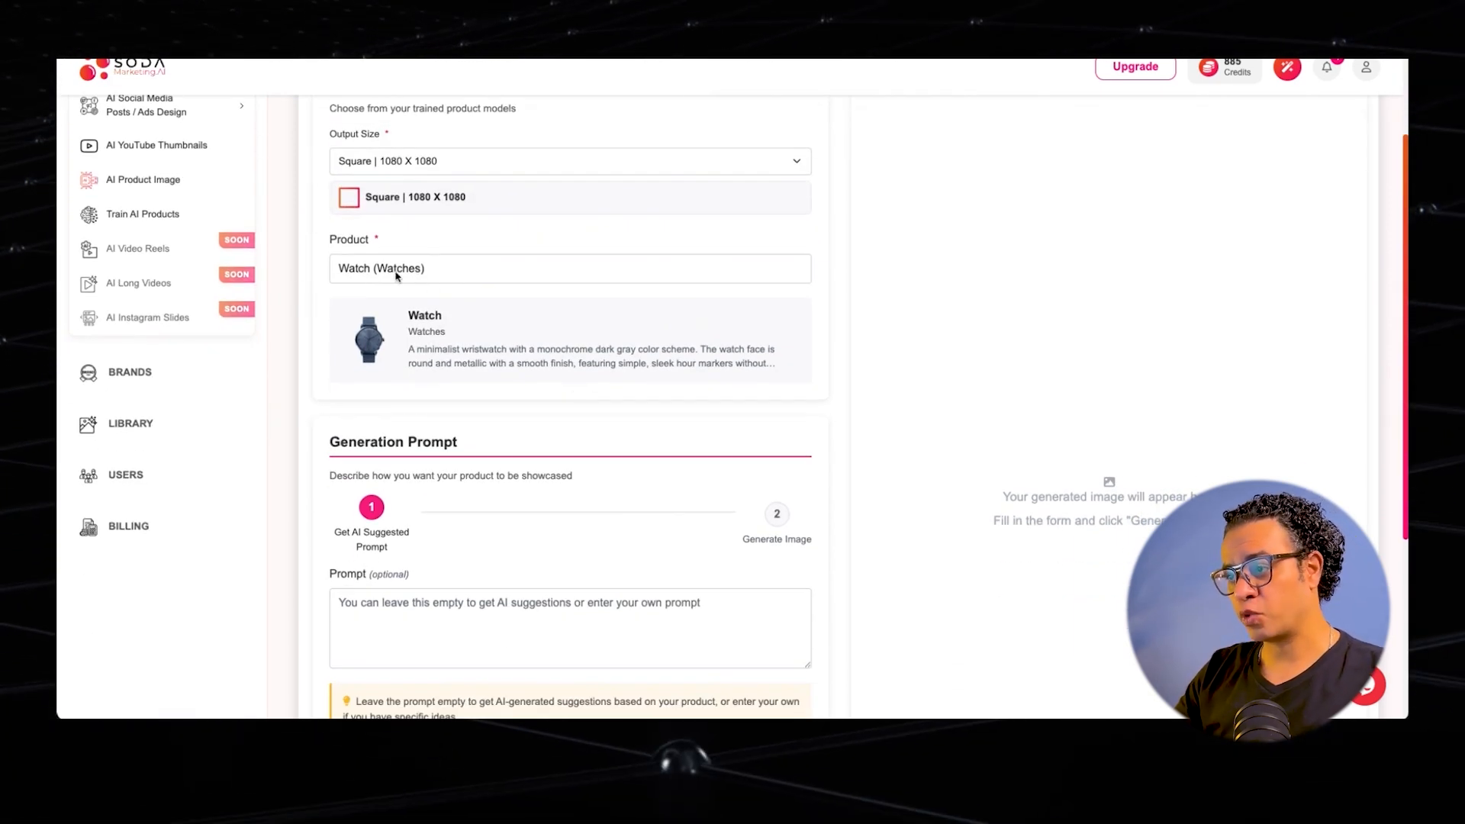
- Add the Professional studio lighting and Lifestyle setting suggestions to the prompt and request an AI suggested prompt
scroll(427, 320, "down", 4)
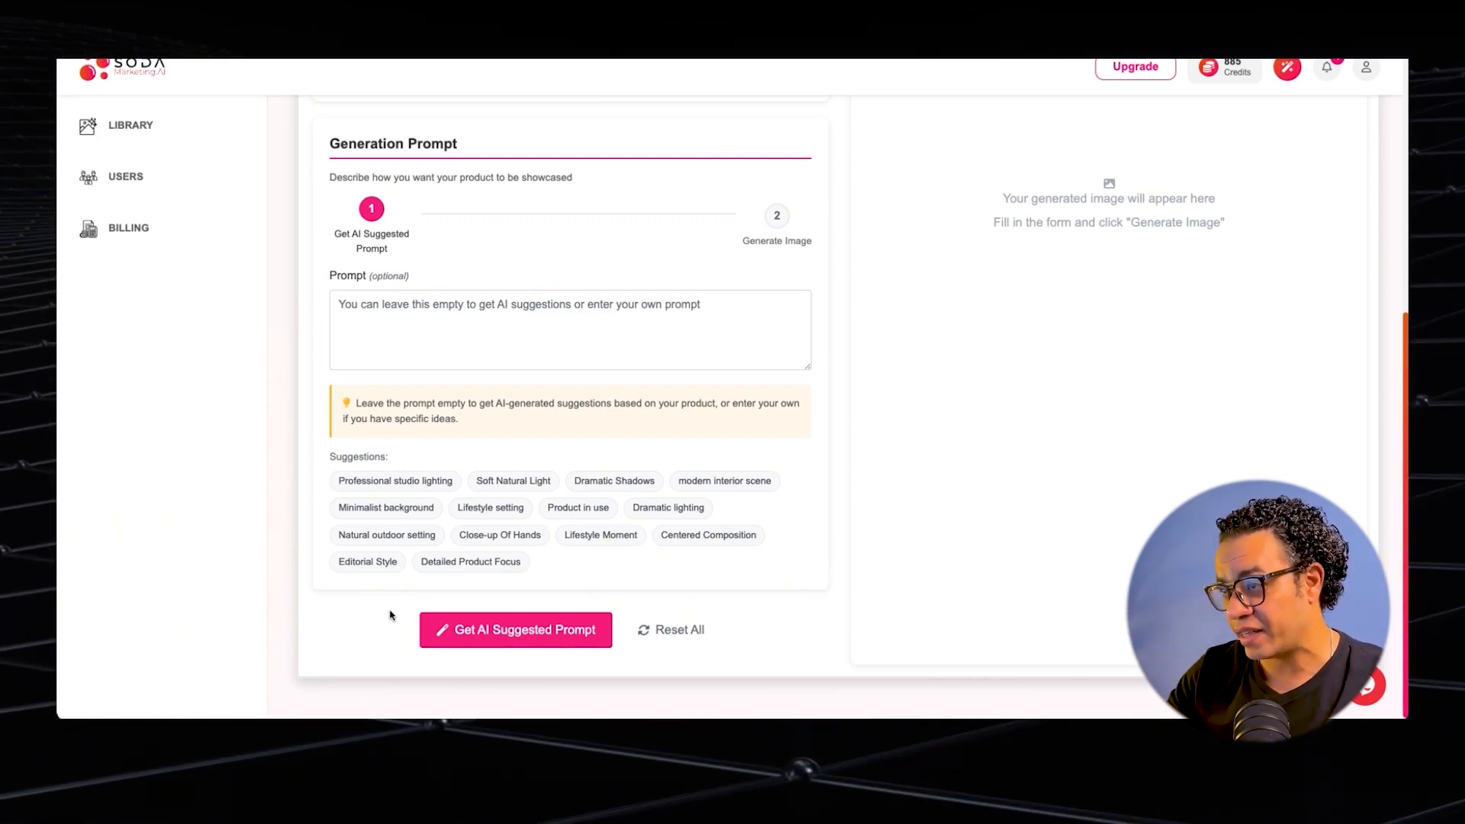
left_click(428, 486)
left_click(419, 485)
left_click(389, 485)
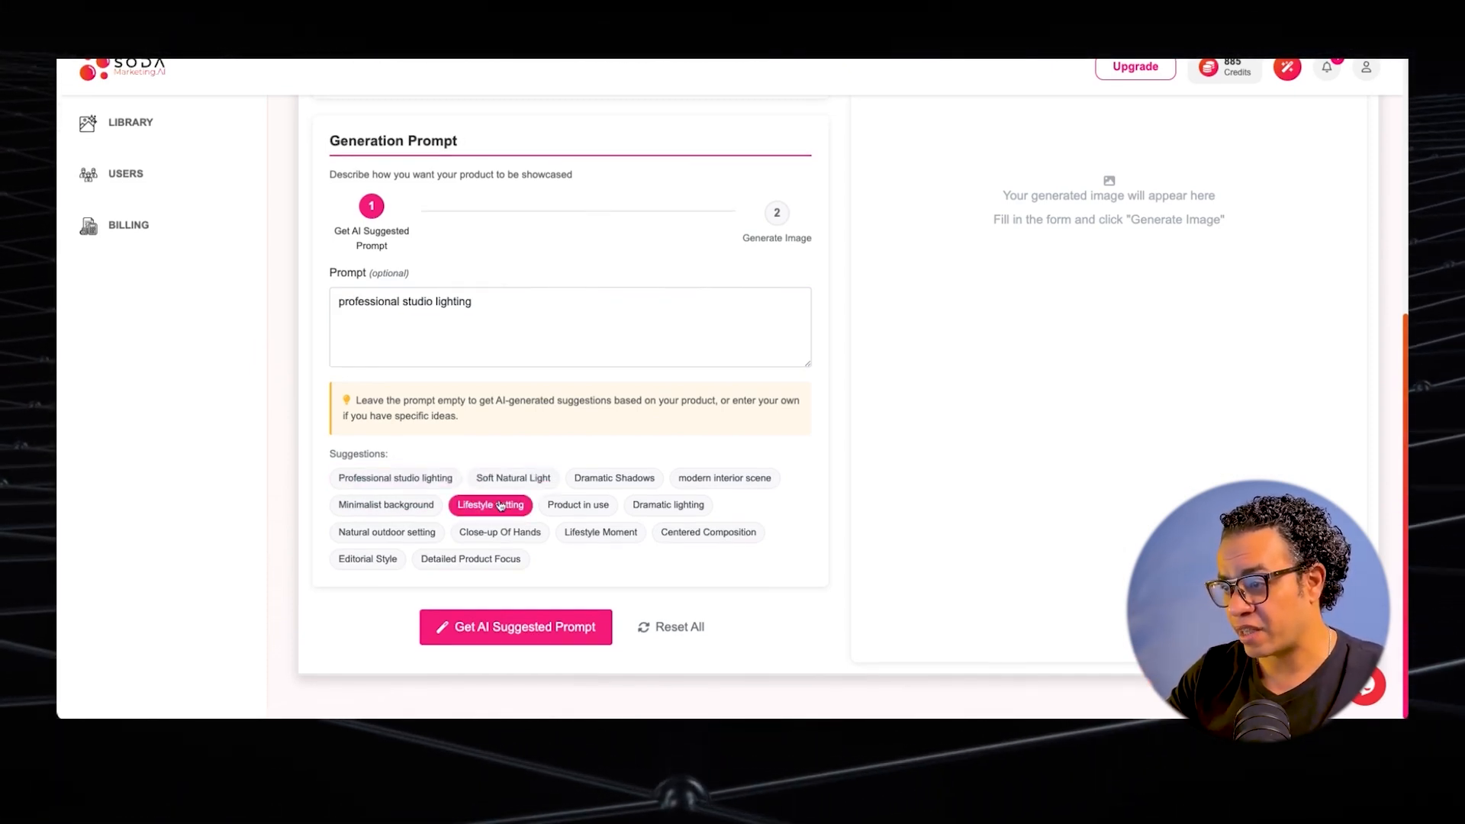
left_click(504, 633)
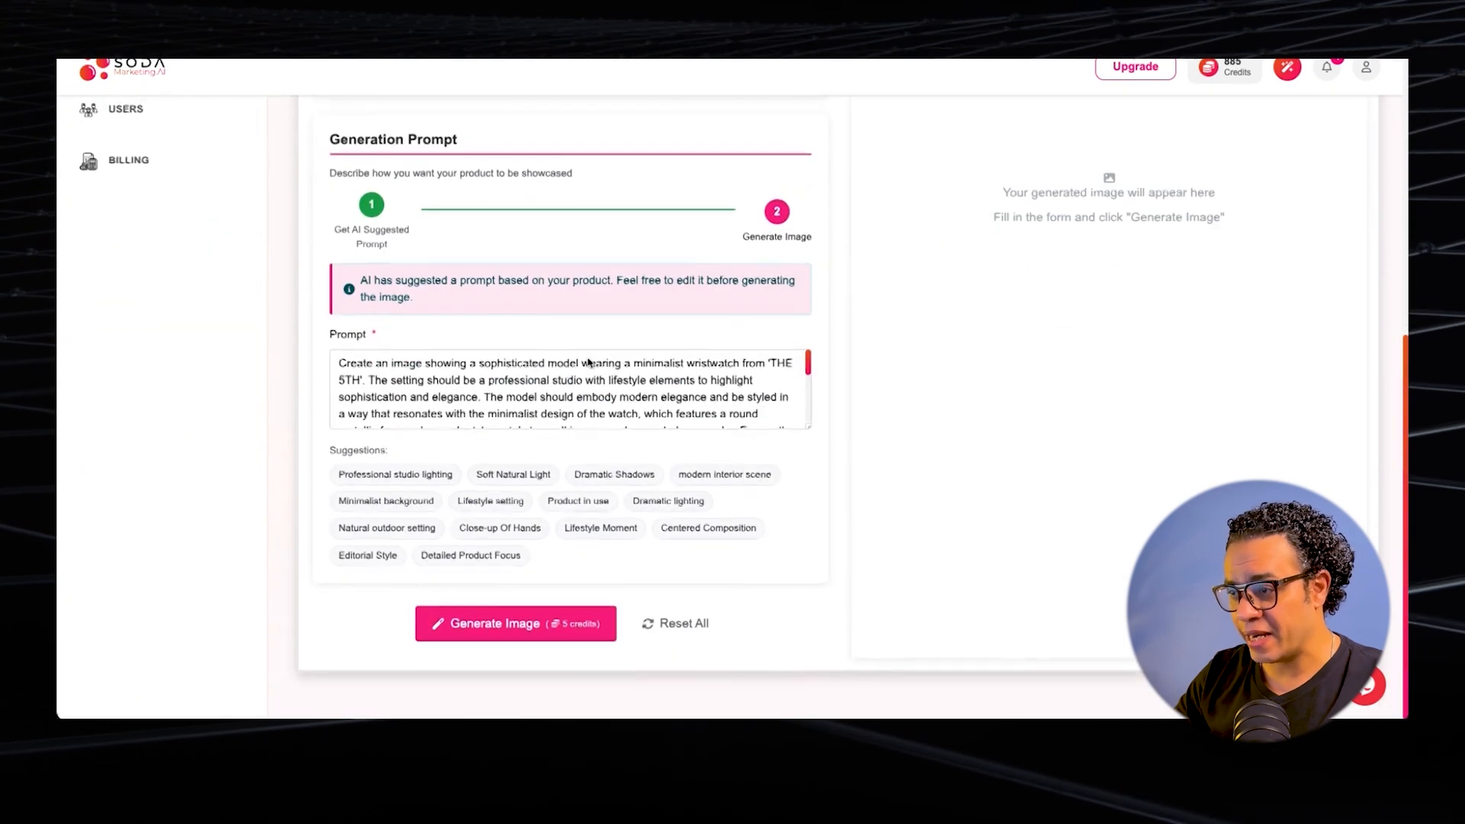
- Generate the watch product image from the AI suggested prompt and view the result
scroll(524, 633, "down", 3)
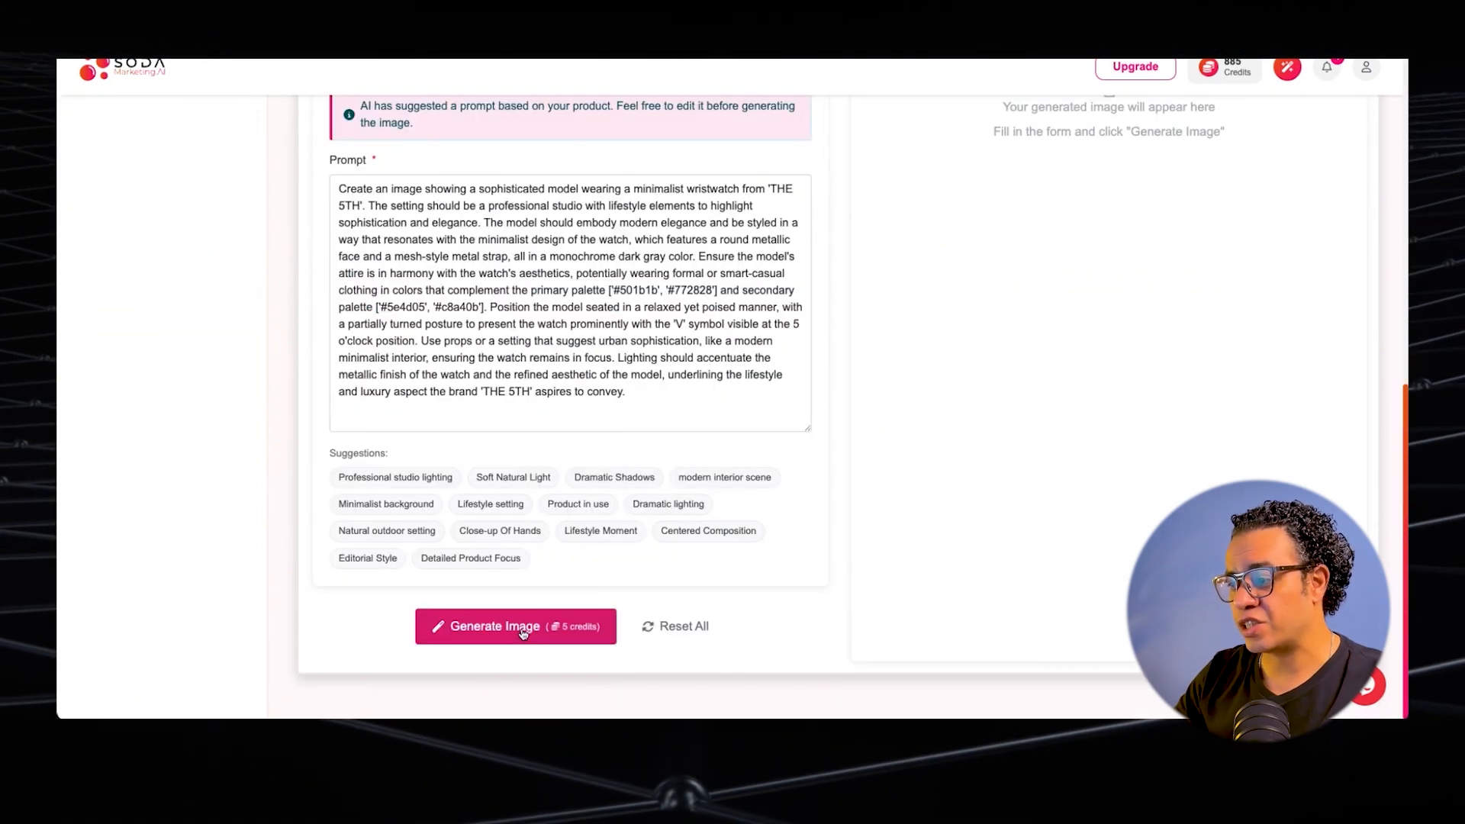
left_click(523, 634)
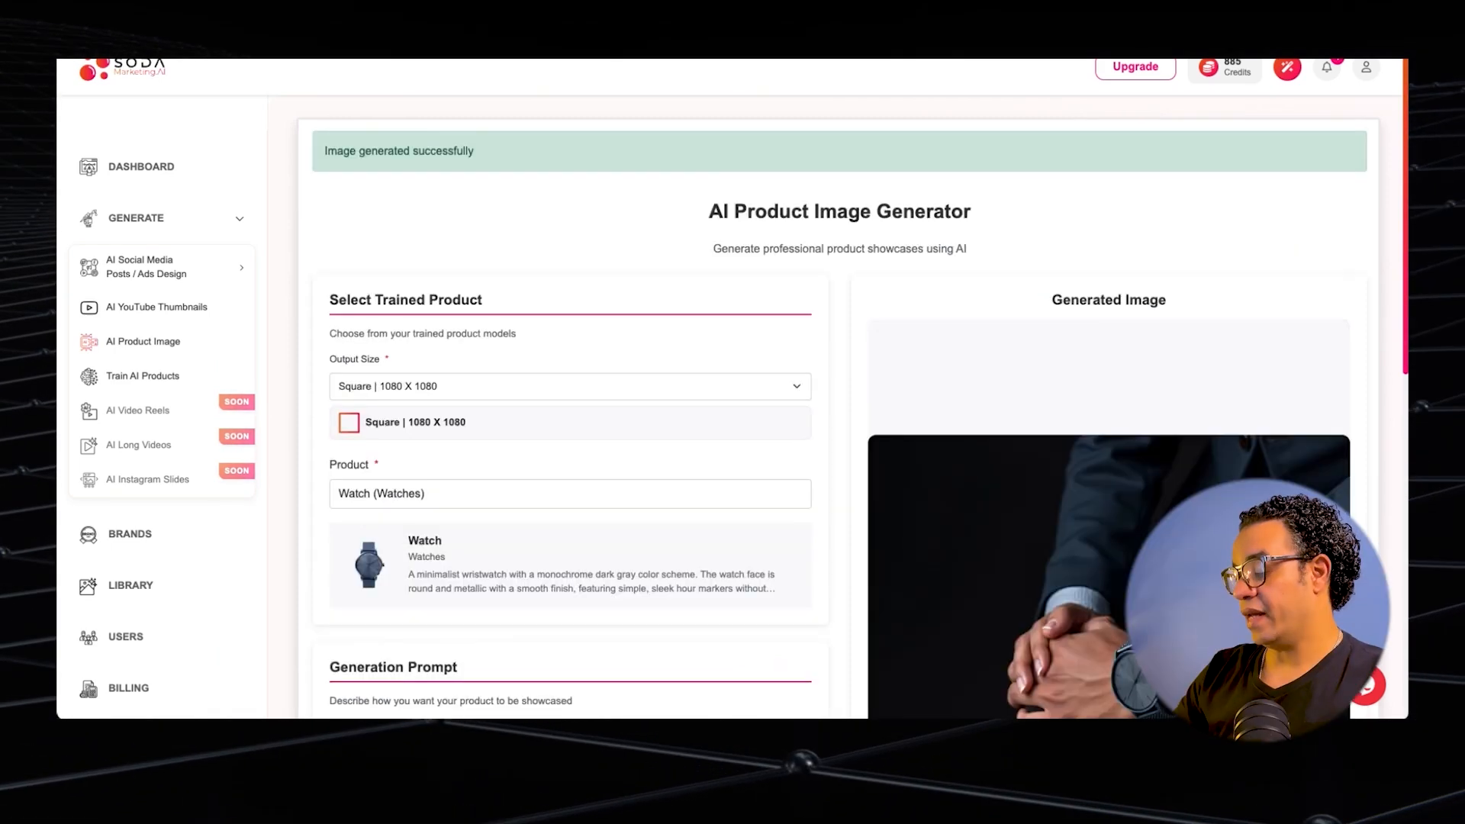
scroll(1102, 441, "down", 3)
scroll(1103, 441, "down", 3)
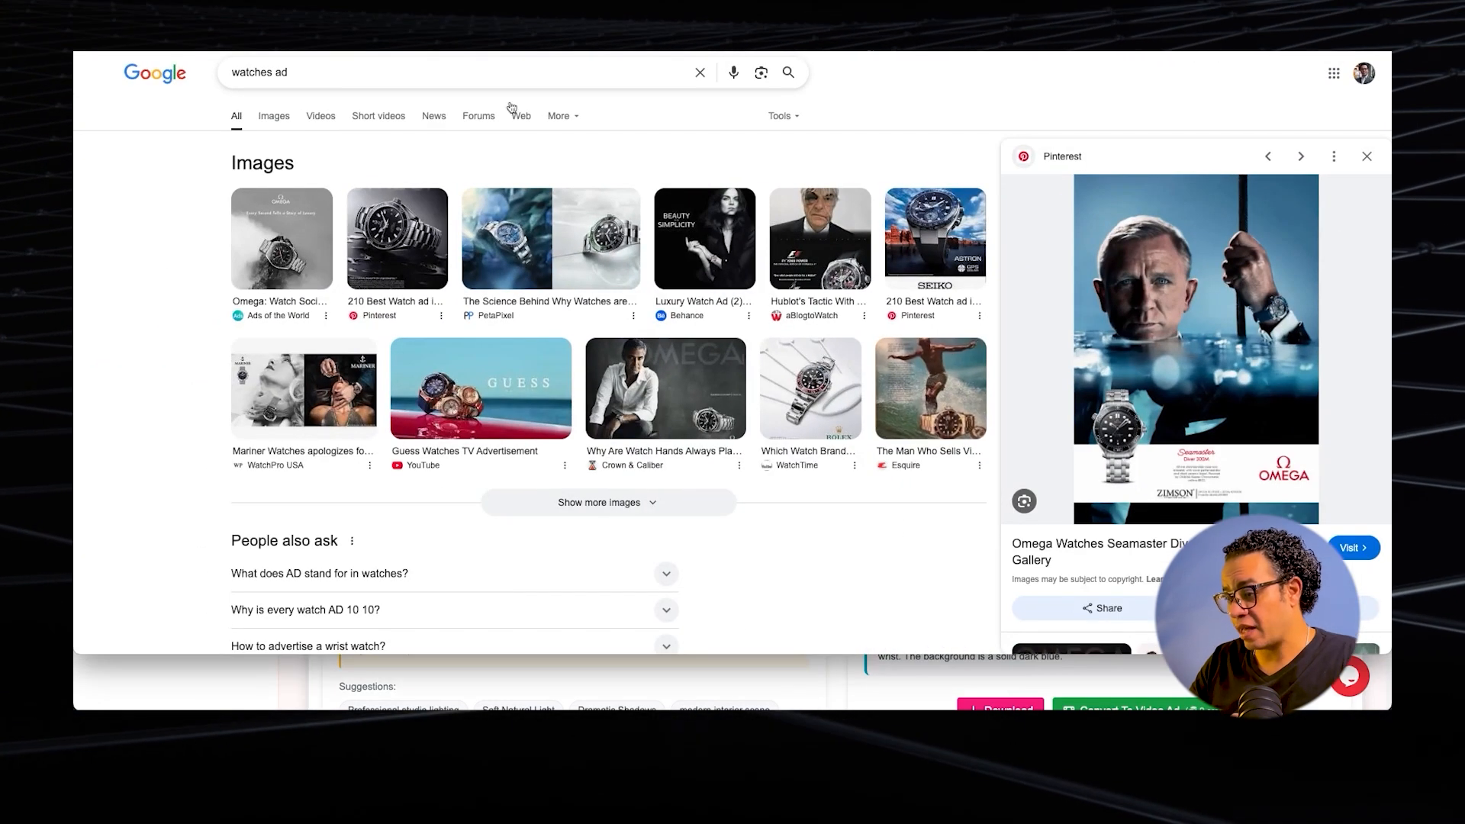
left_click(314, 71)
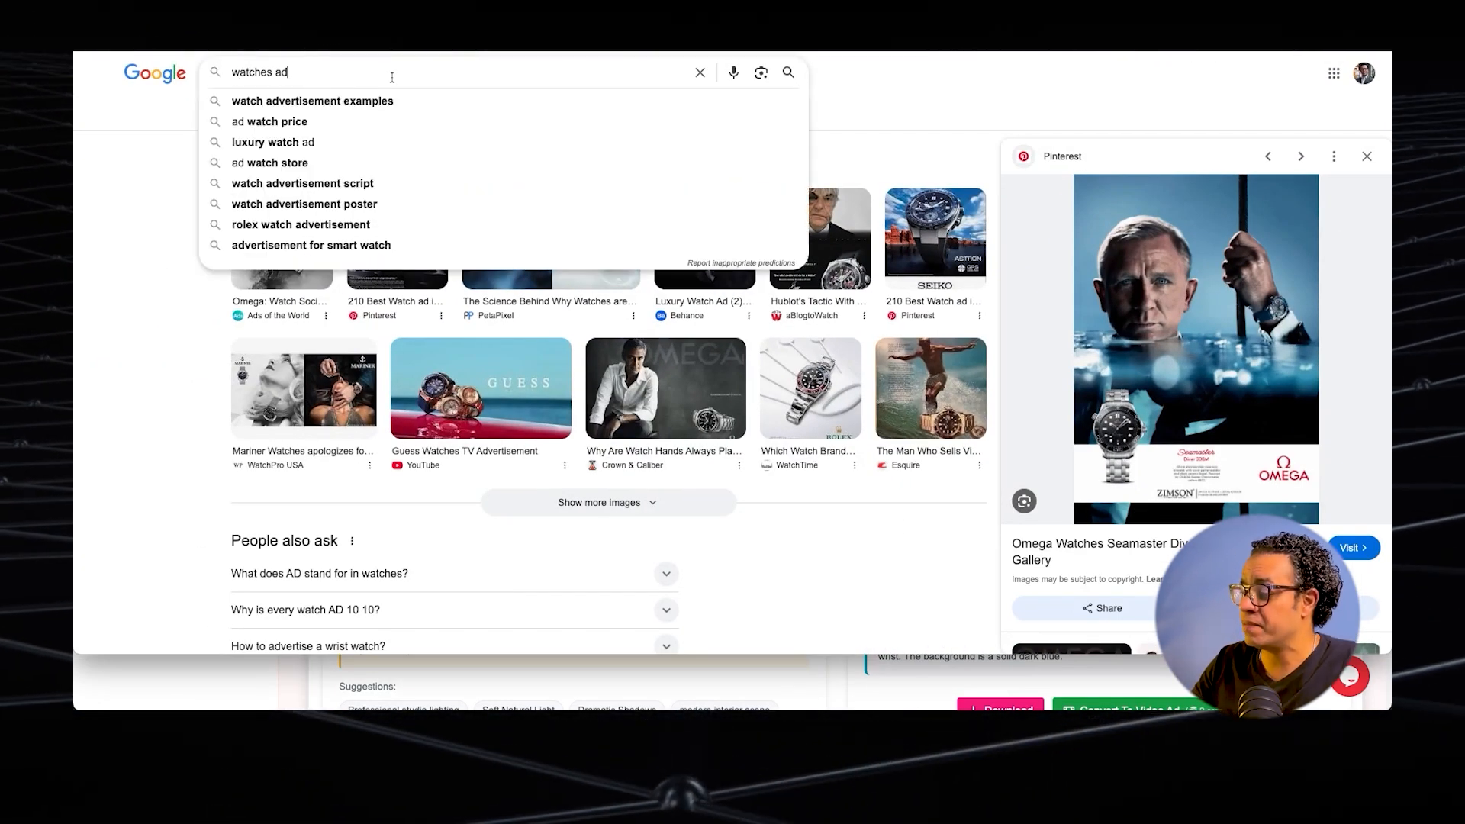
left_click(80, 142)
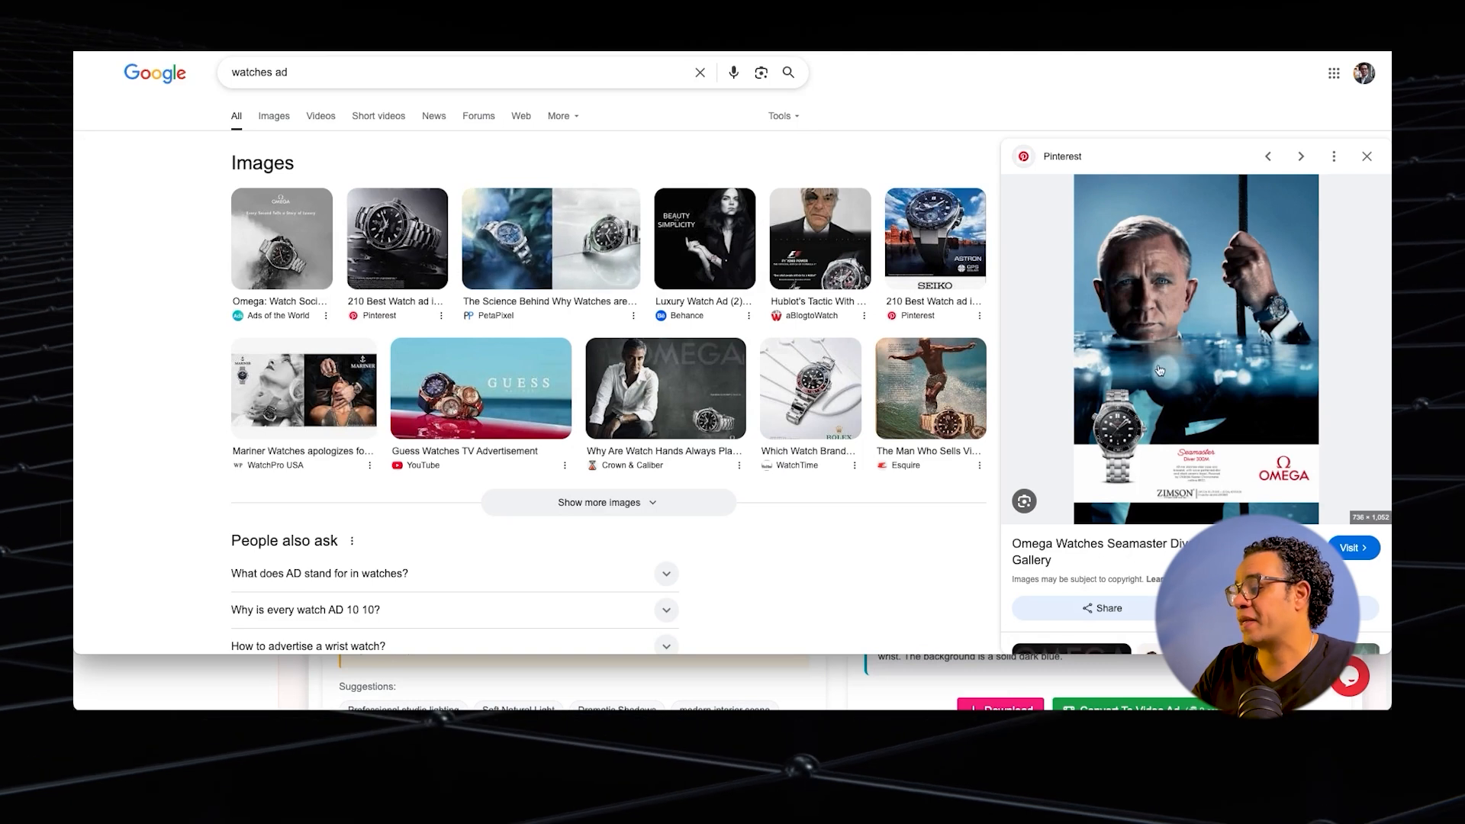
left_click(1183, 314)
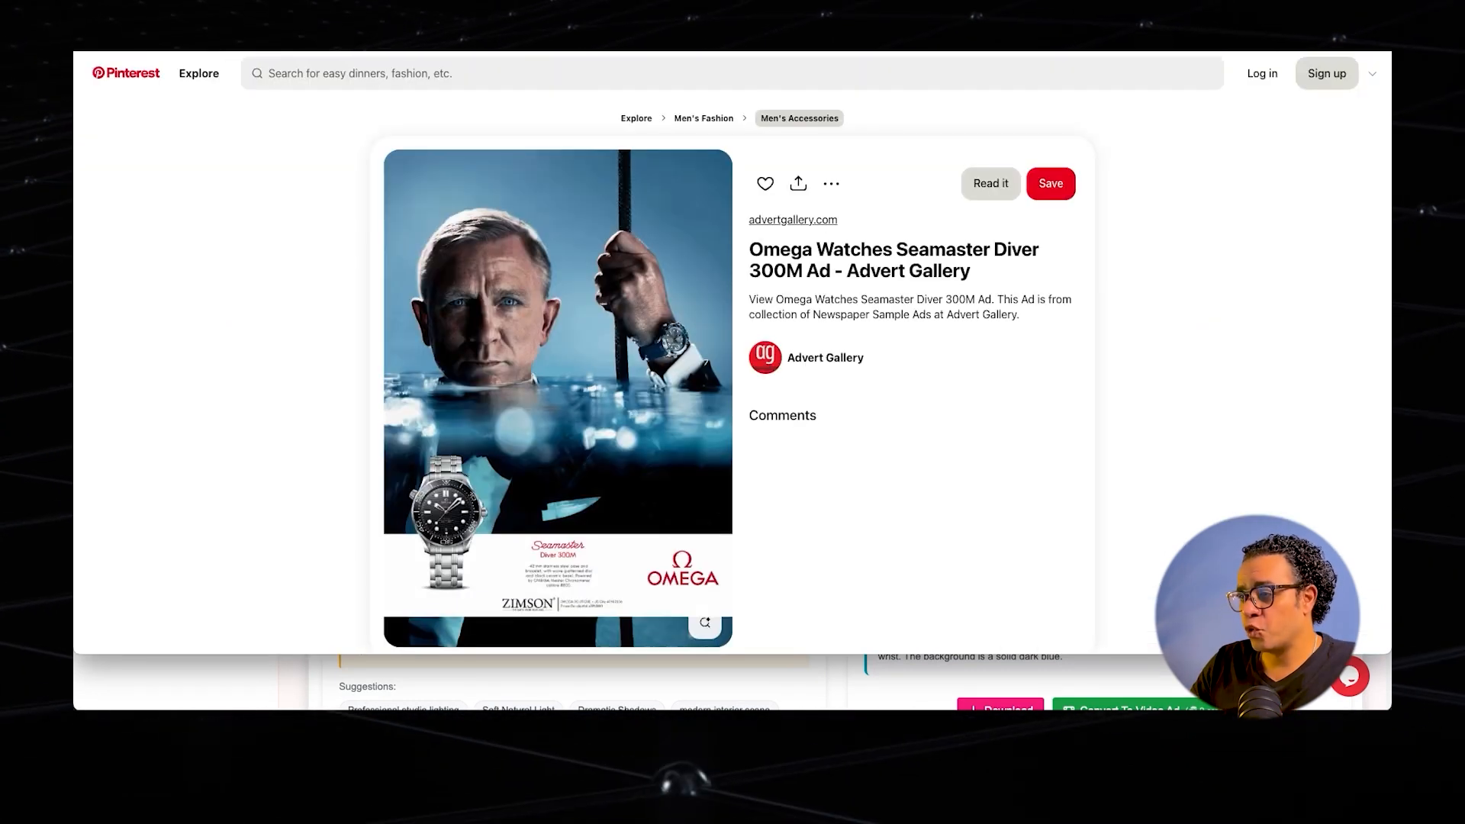
key("super+w")
- Save the Omega Seamaster ad image from the Google "watches ad" results to Downloads
right_click(1193, 319)
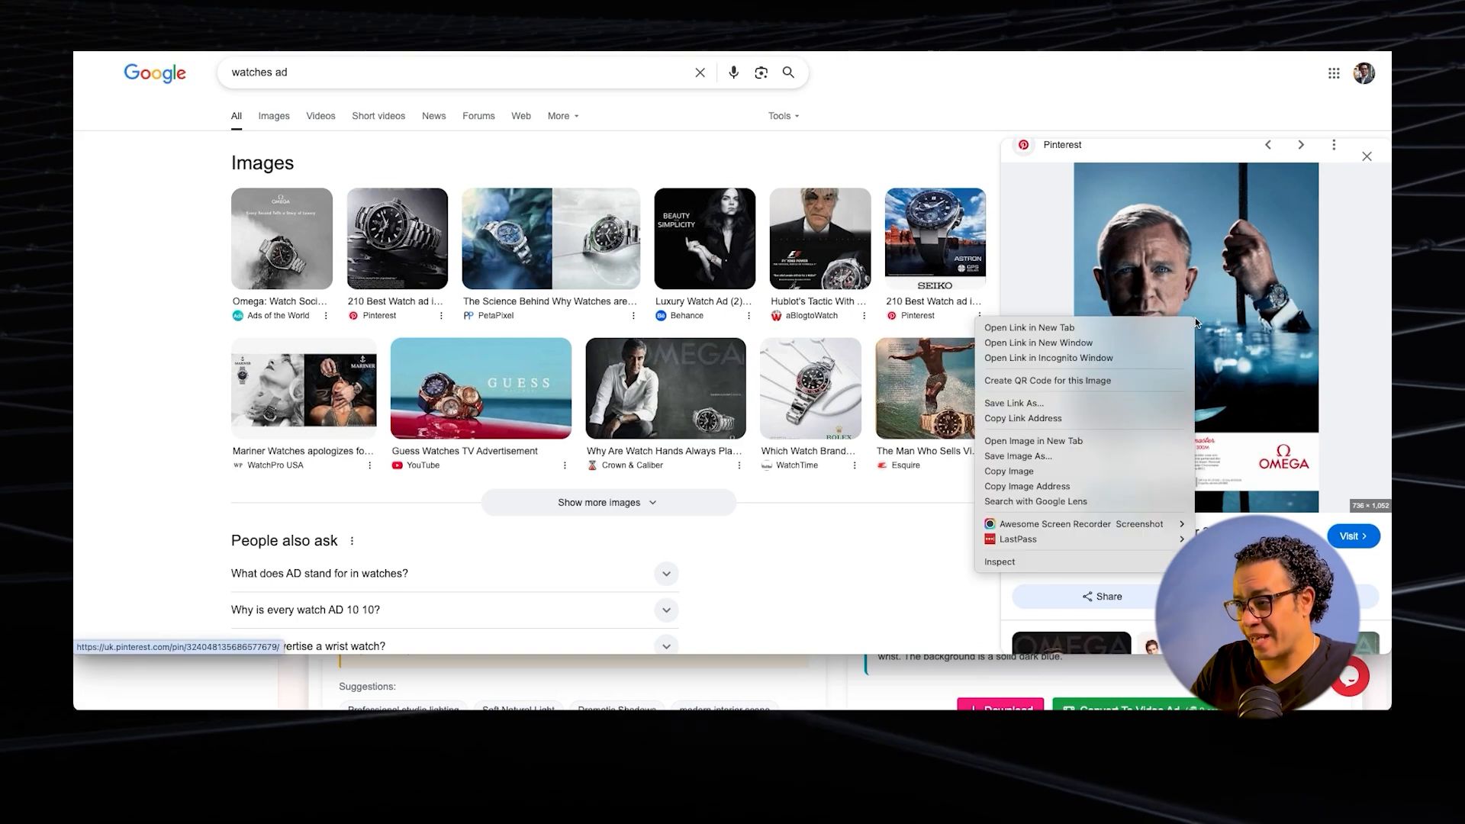
left_click(1074, 455)
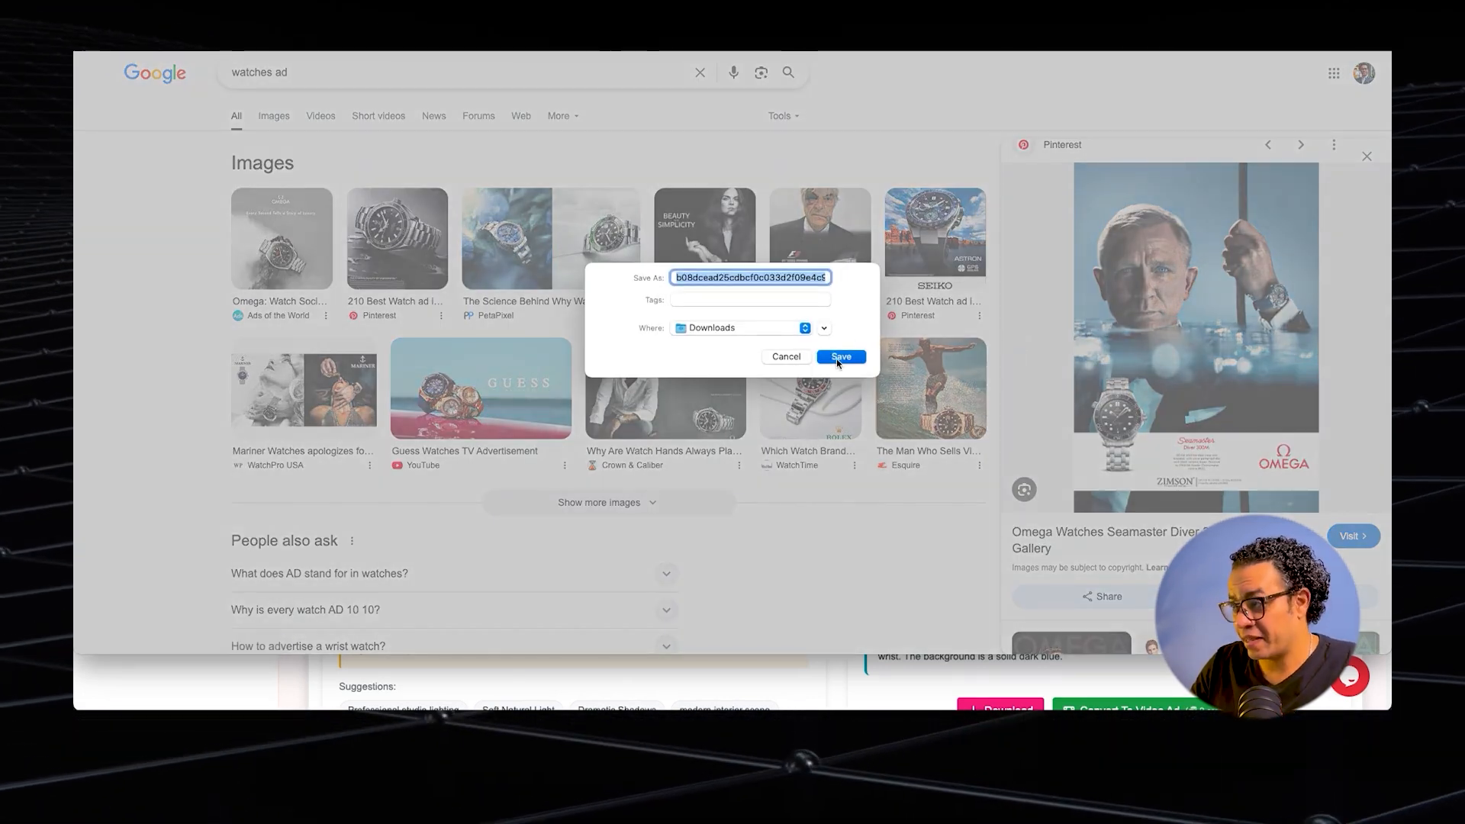
left_click(837, 355)
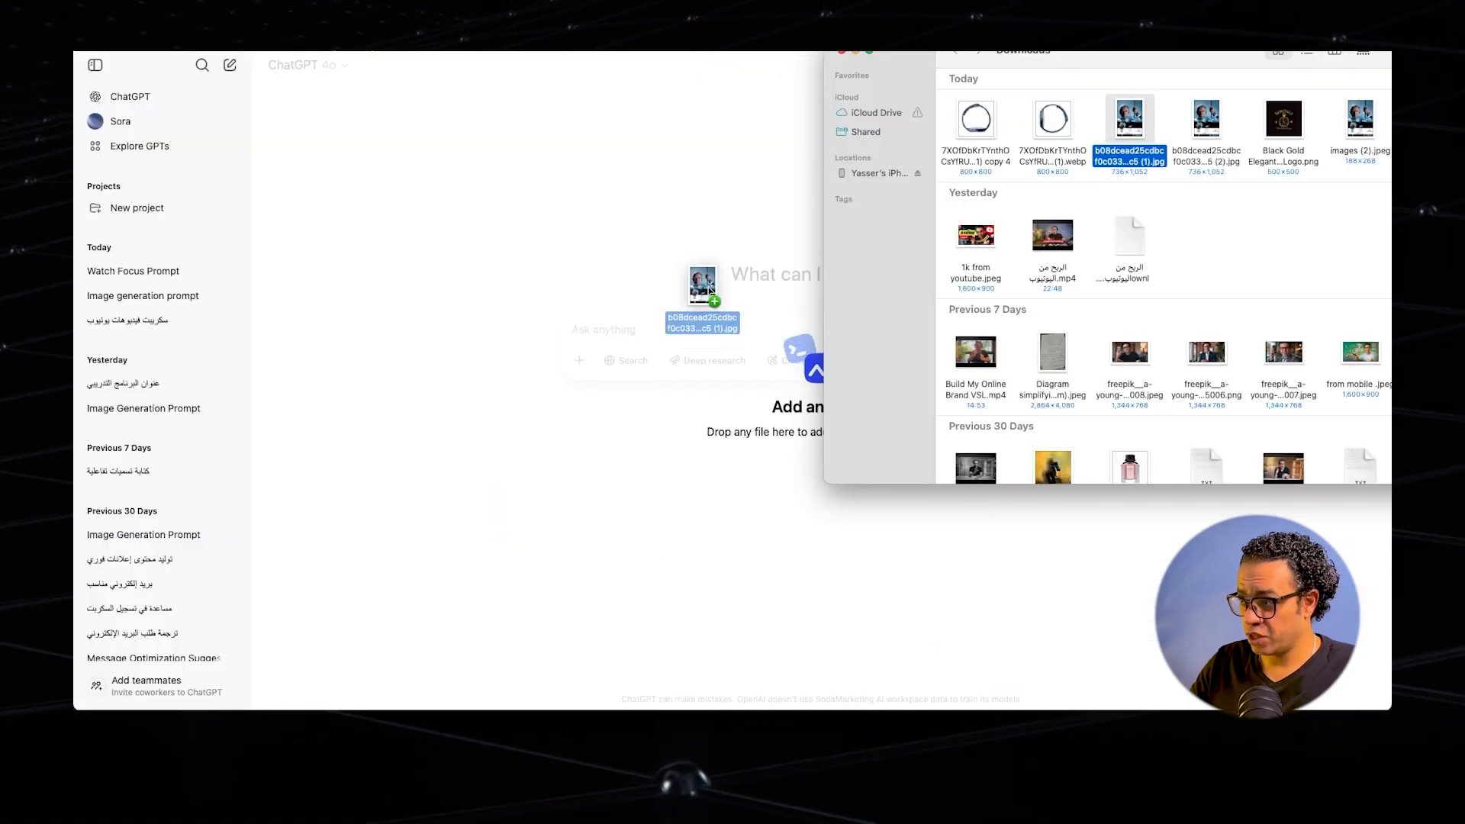
- Attach the Omega ad image in ChatGPT and ask for a prompt to generate the exact same image, describing each detail and ignoring text
left_click_drag(669, 314, 614, 415)
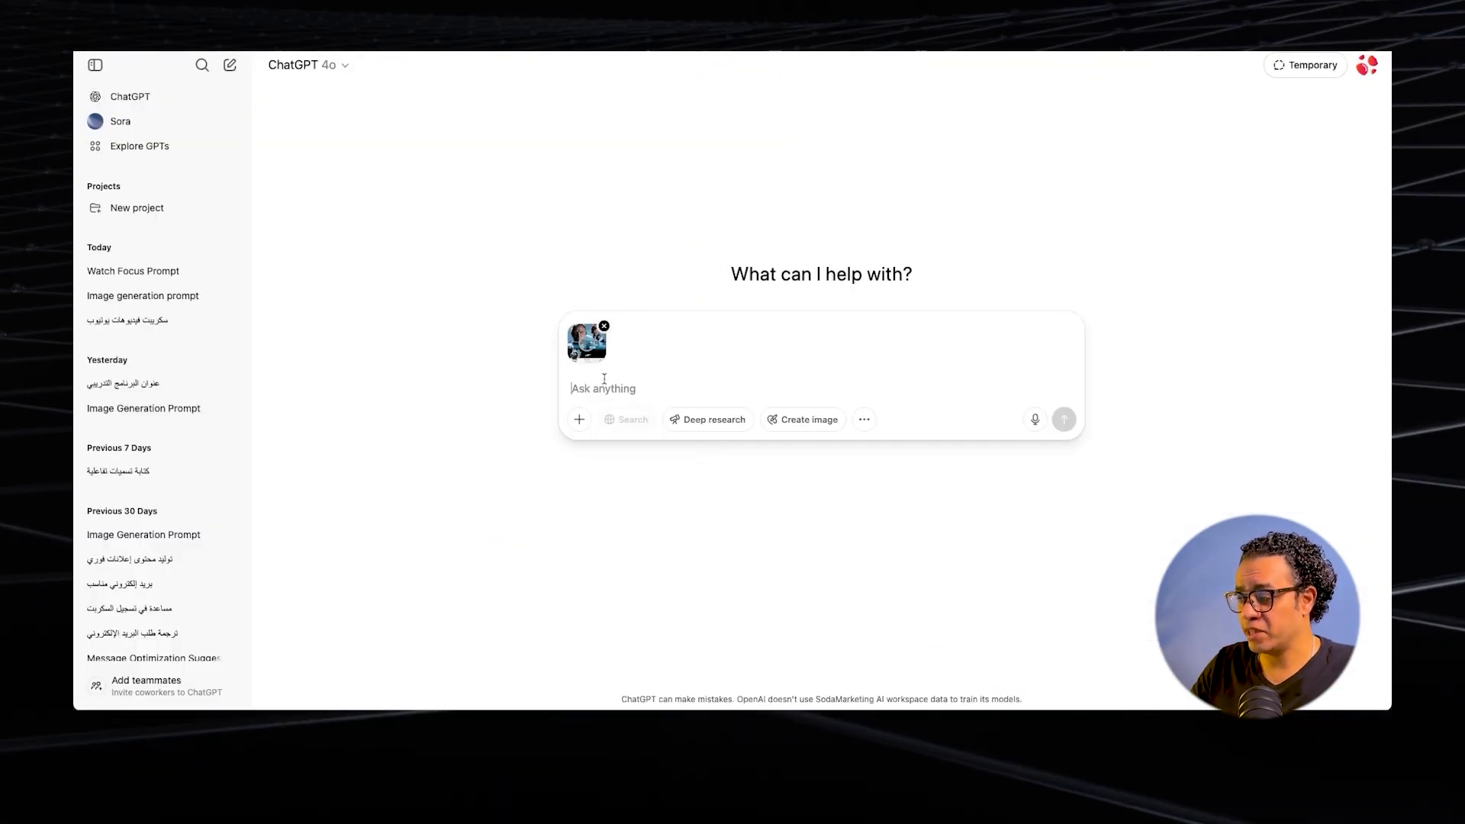
type("Give me a prompt to generate the exact same image with AI tool , describe each details")
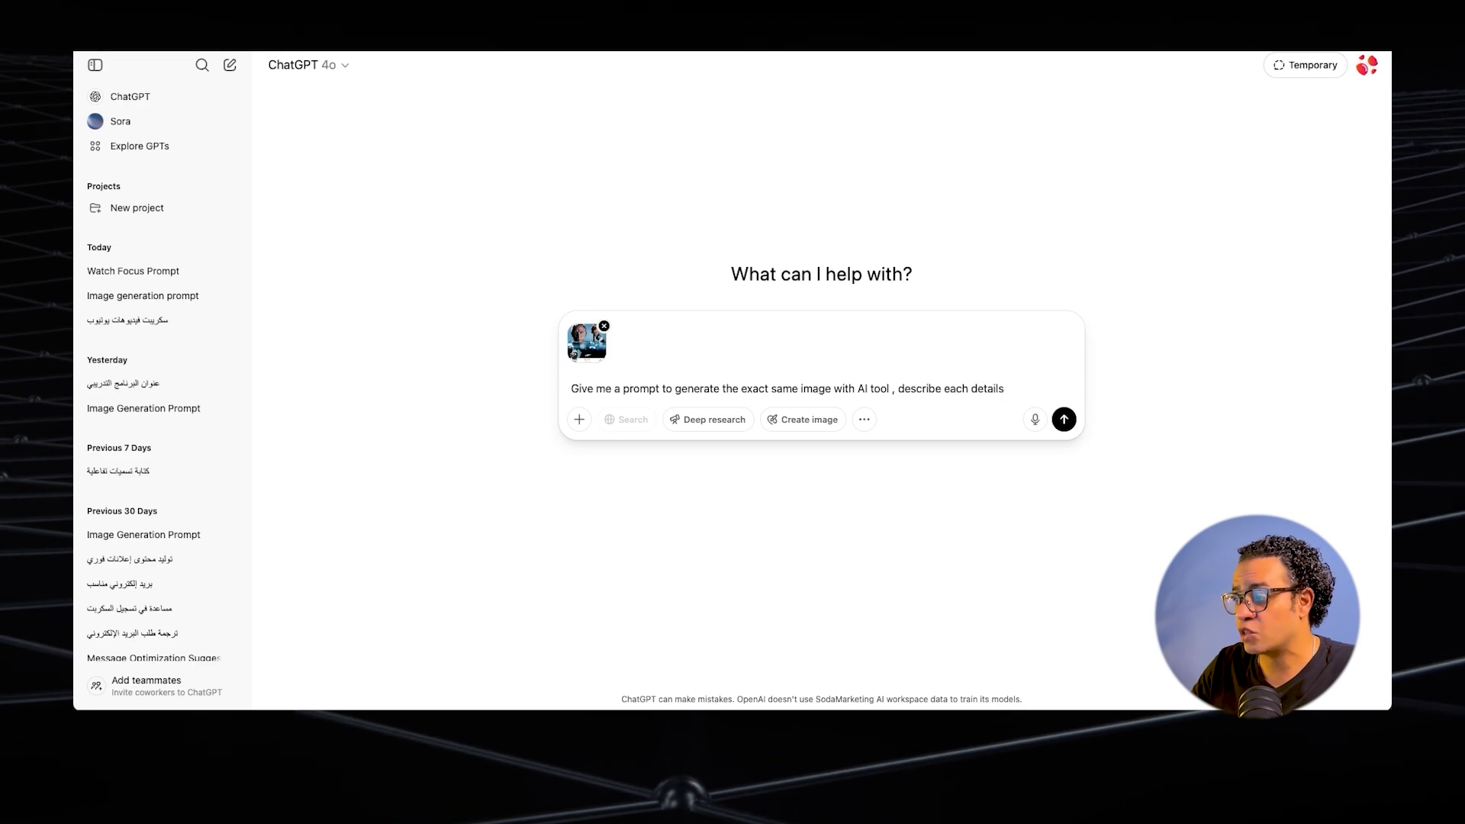
type("the image and ignore ")
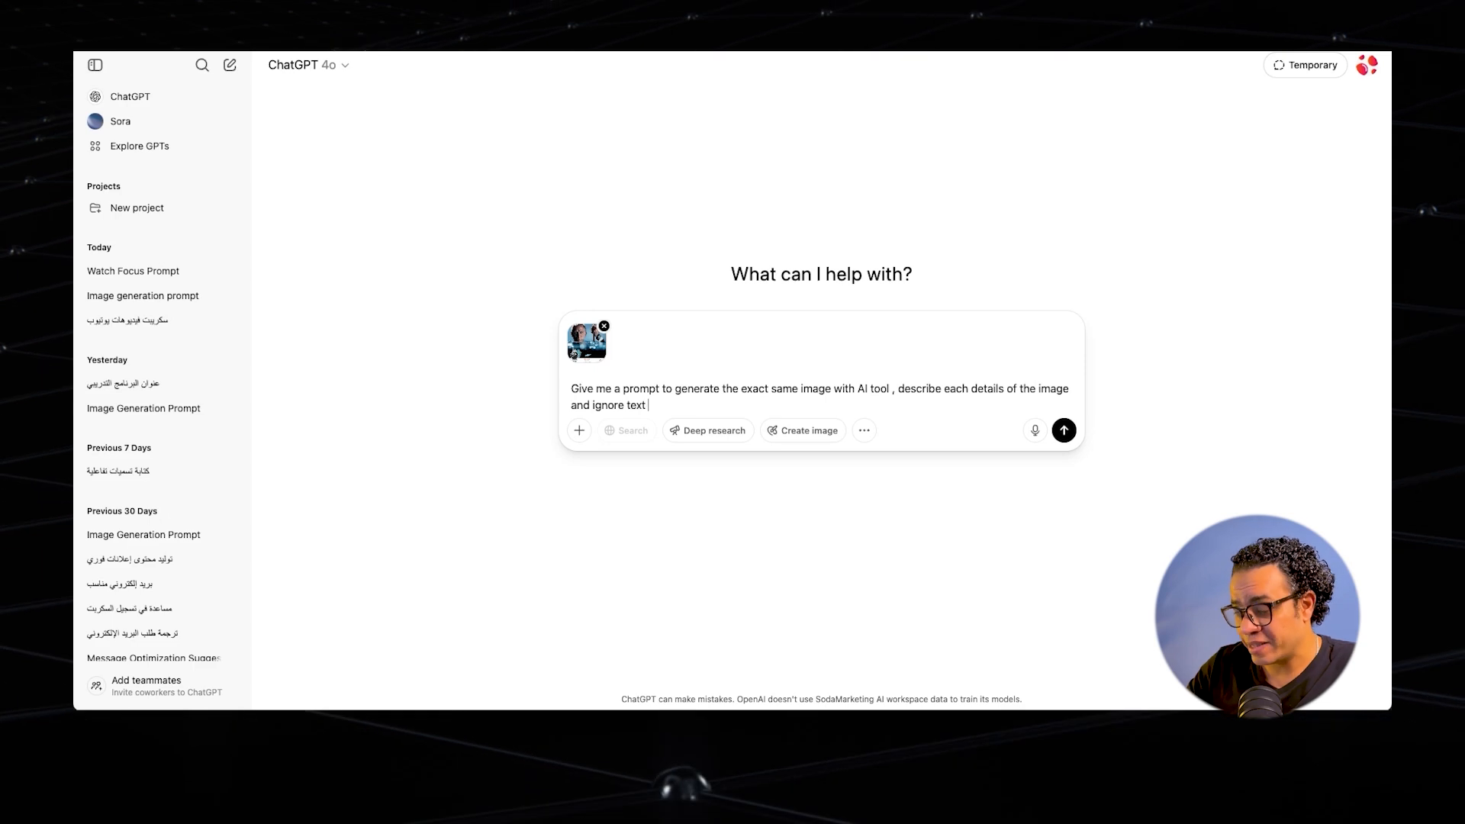
type("text")
key("Return")
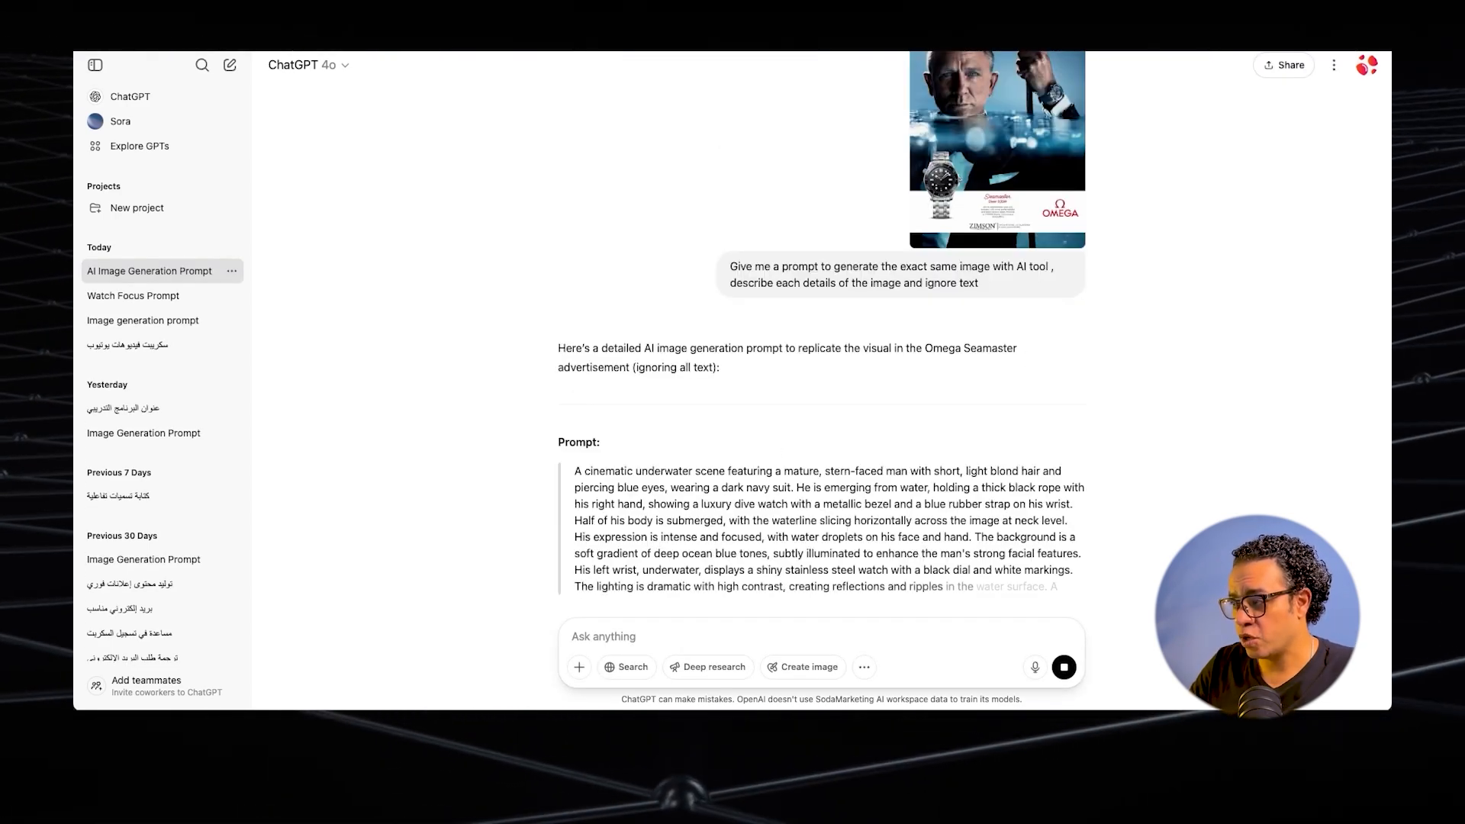
- Go through ChatGPT's reply and select text in its image generation prompt
scroll(762, 543, "down", 3)
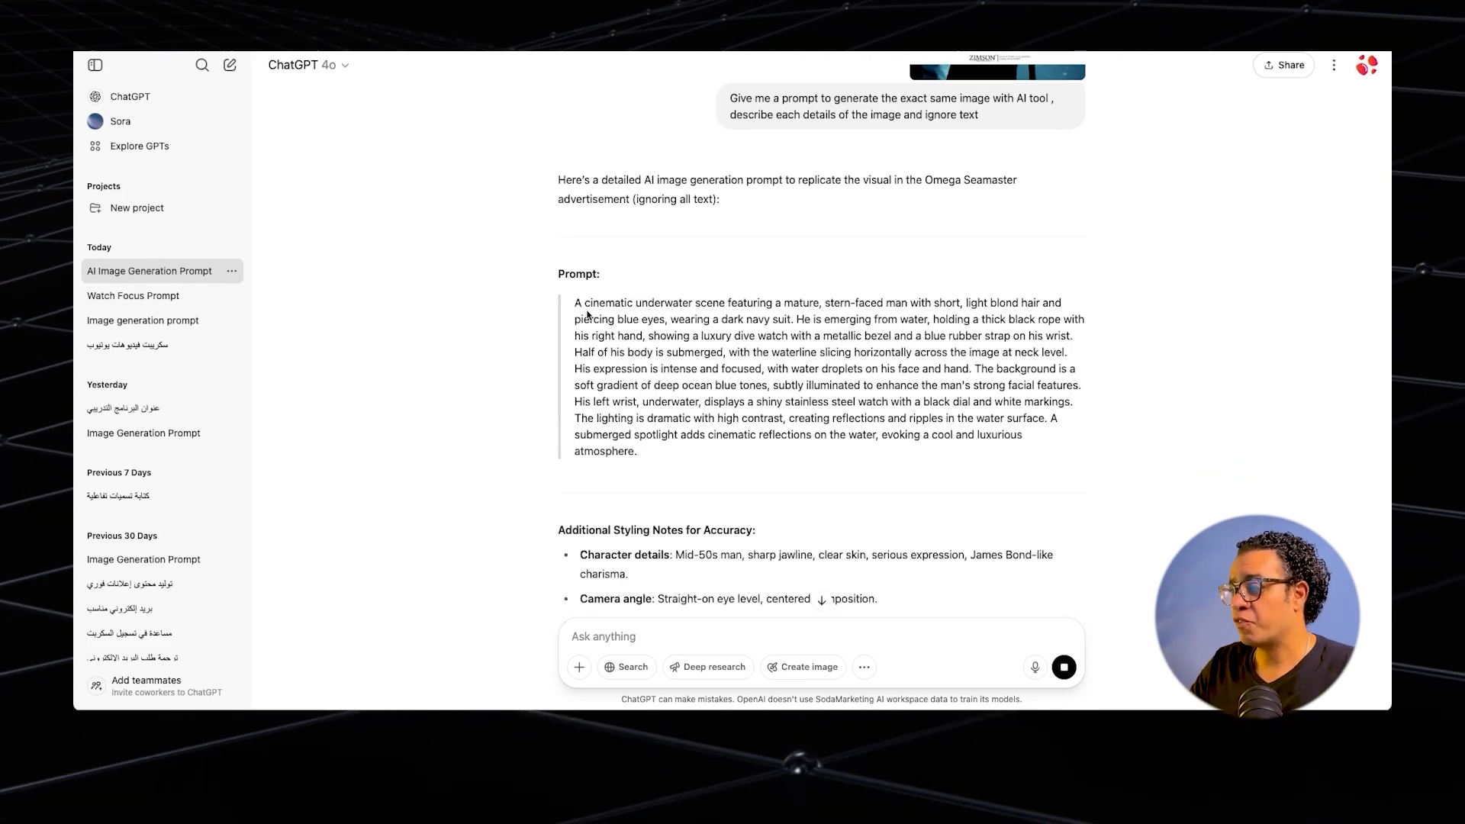
scroll(579, 307, "down", 2)
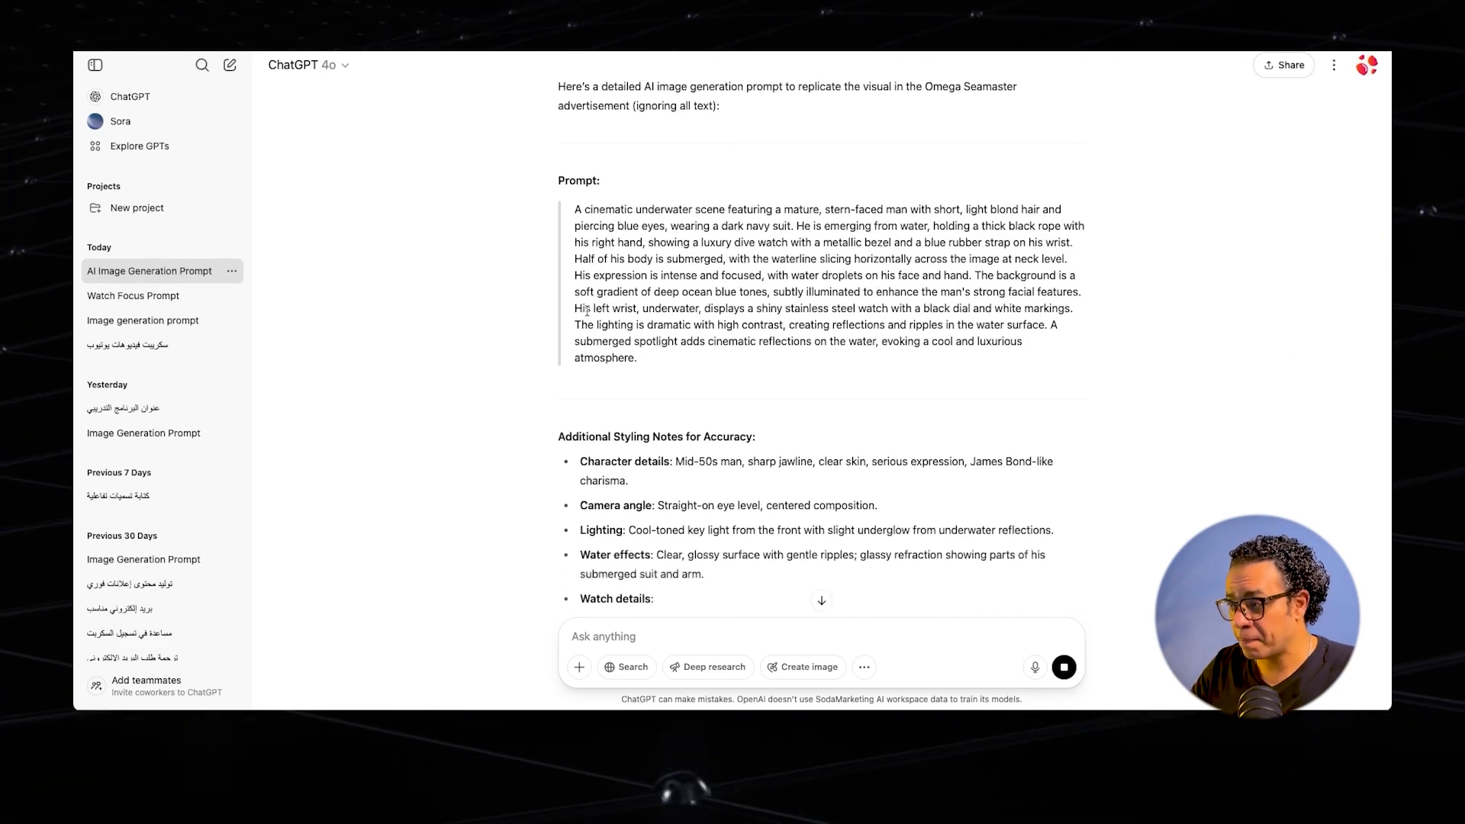
triple_click(585, 309)
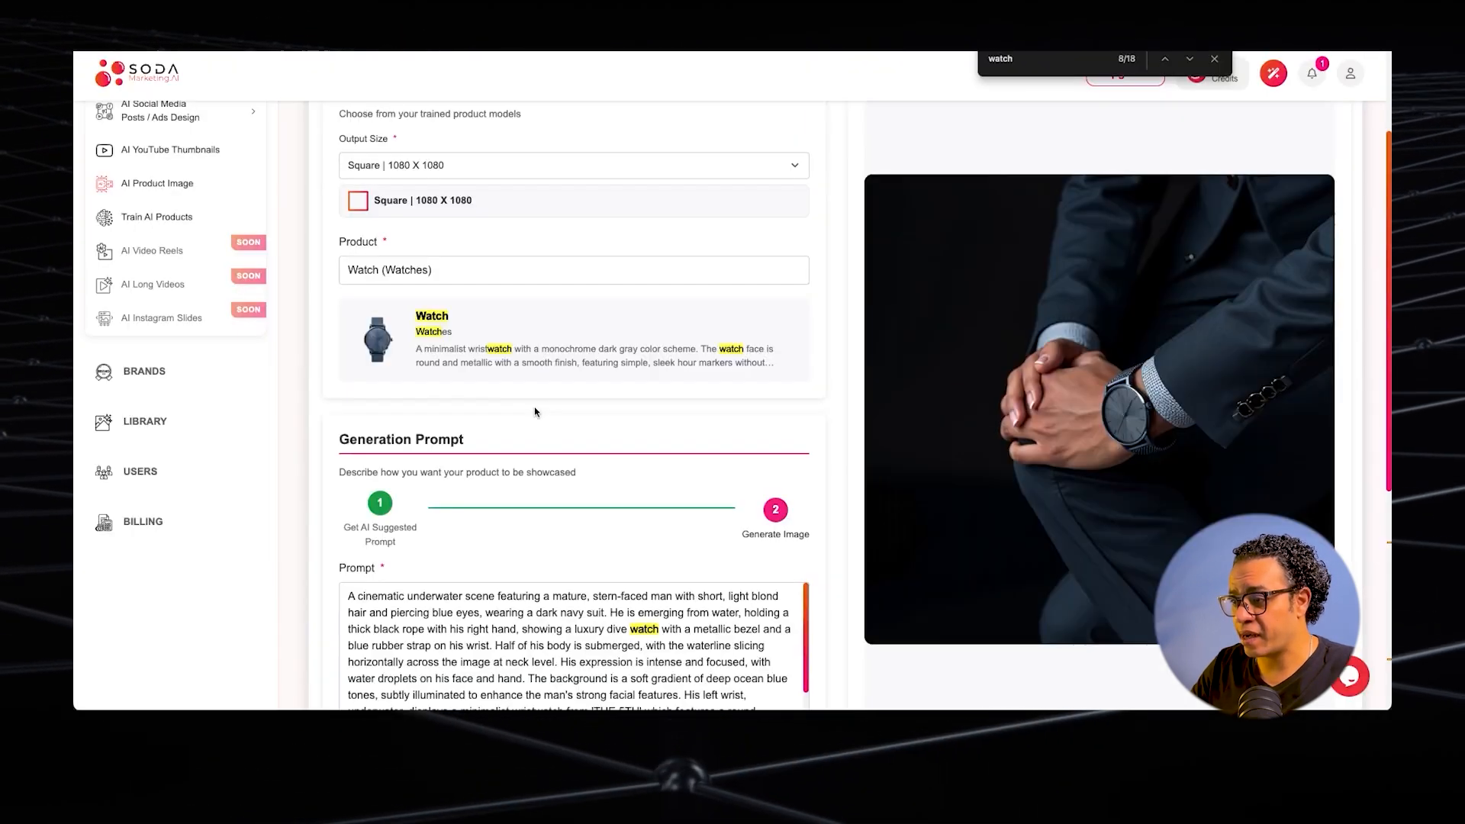
- In Soda Marketing AI, review the adapted underwater-scene prompt for the Watch product, including its character, camera and lighting details
scroll(534, 406, "down", 3)
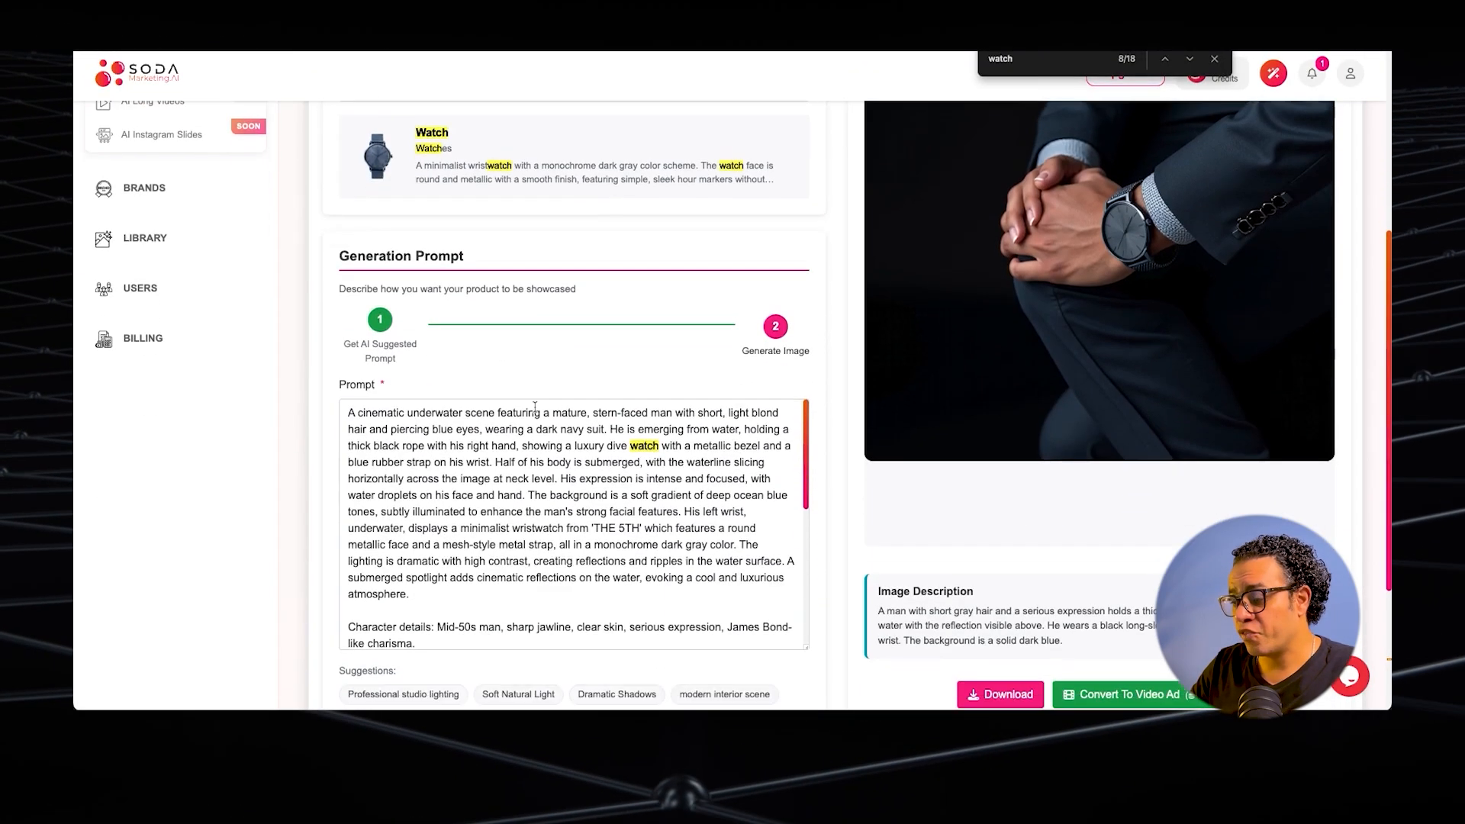
scroll(568, 478, "down", 3)
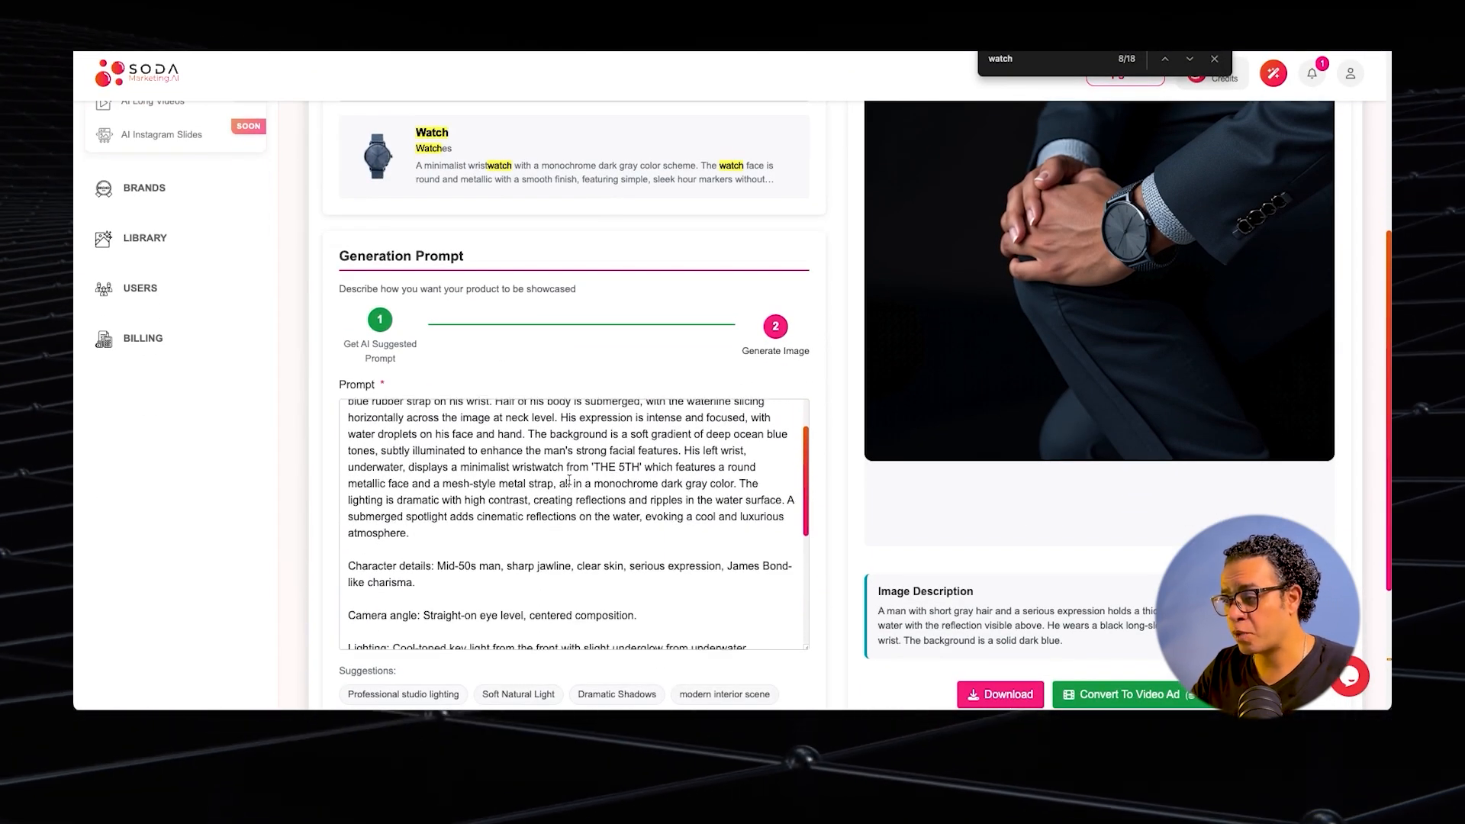
scroll(567, 478, "down", 8)
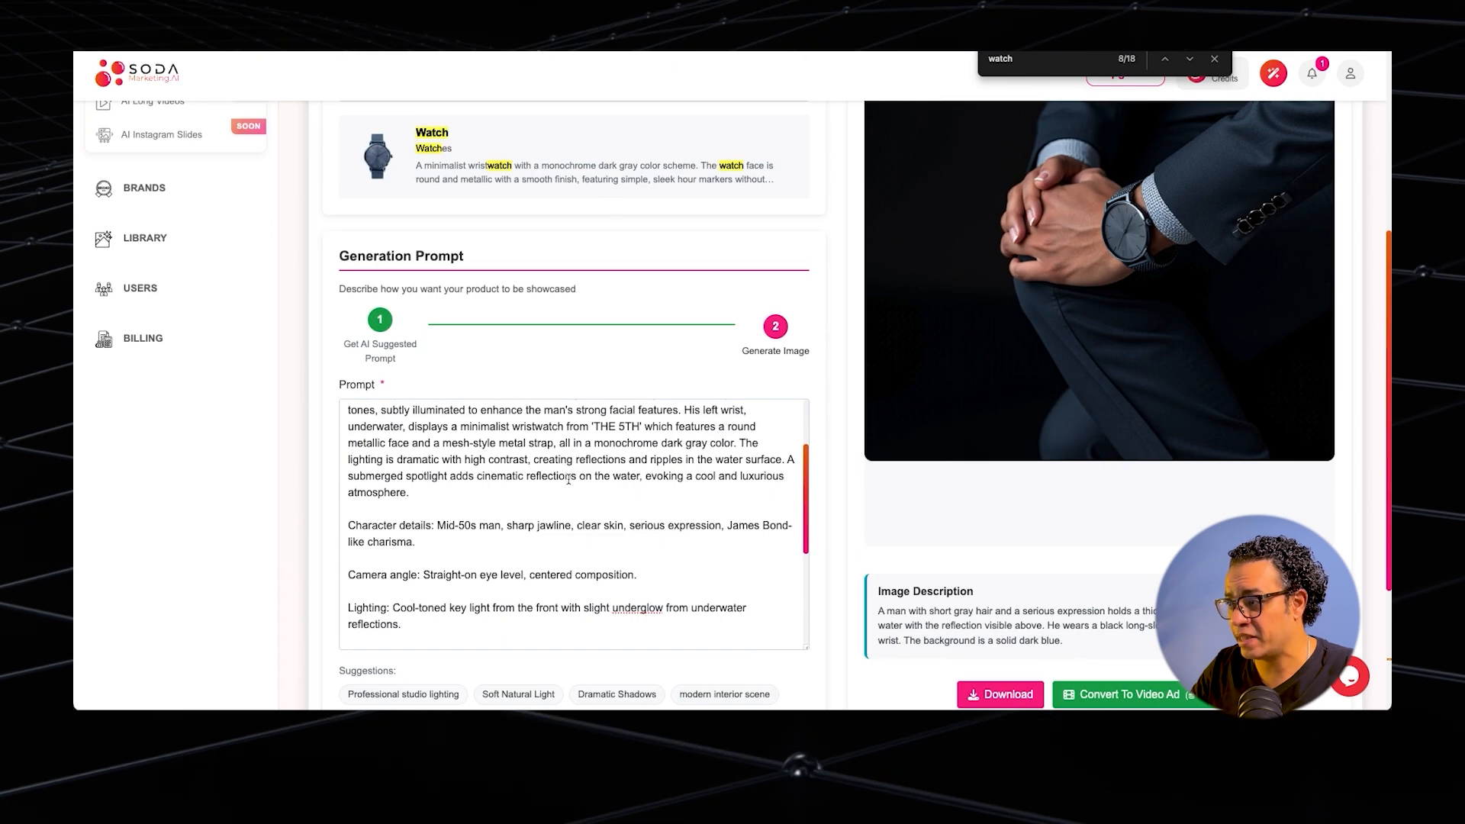
scroll(569, 476, "down", 3)
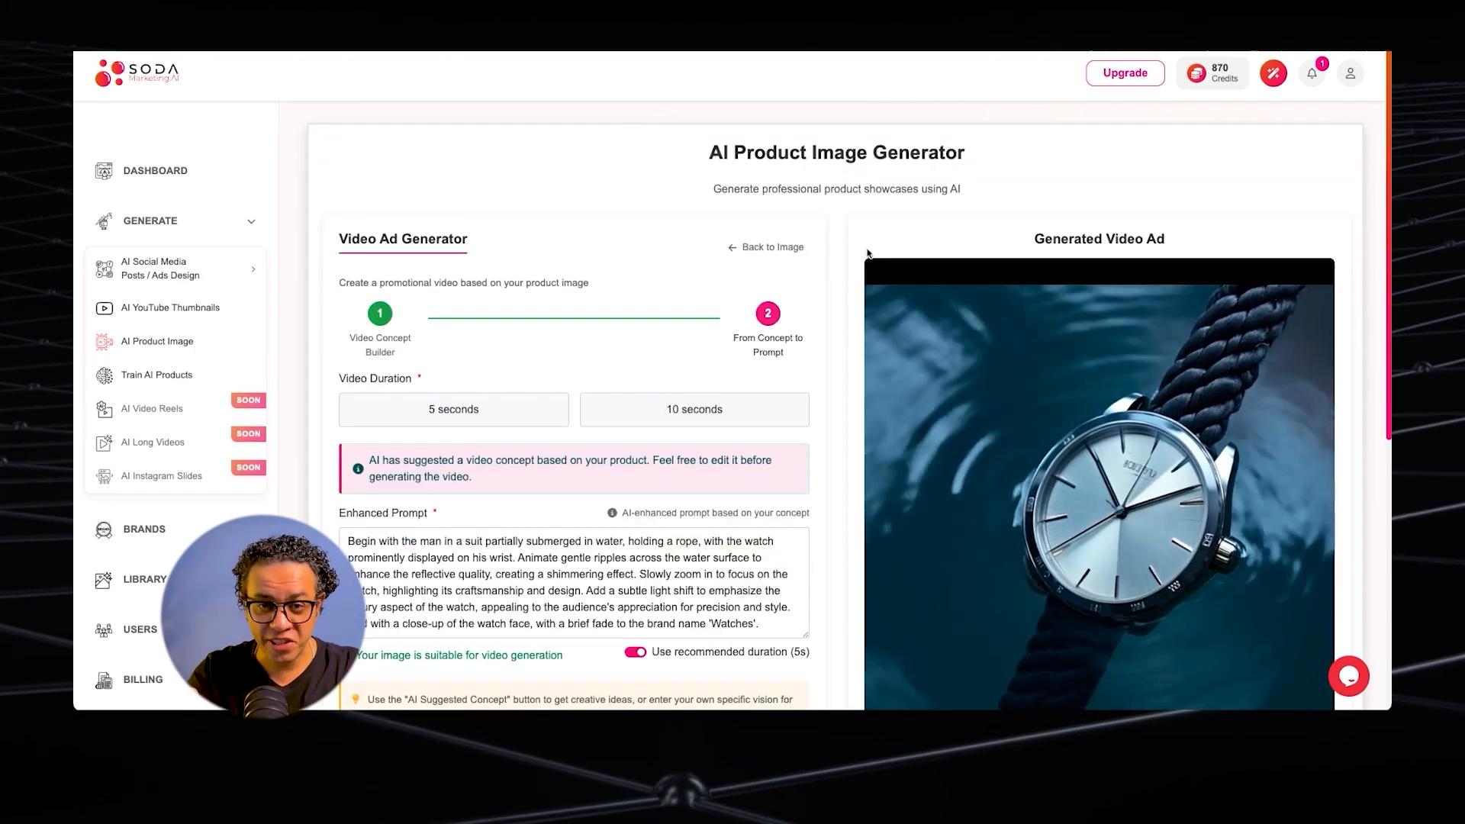
- Examine the generated video ad of the man underwater wearing the watch
scroll(1173, 299, "down", 2)
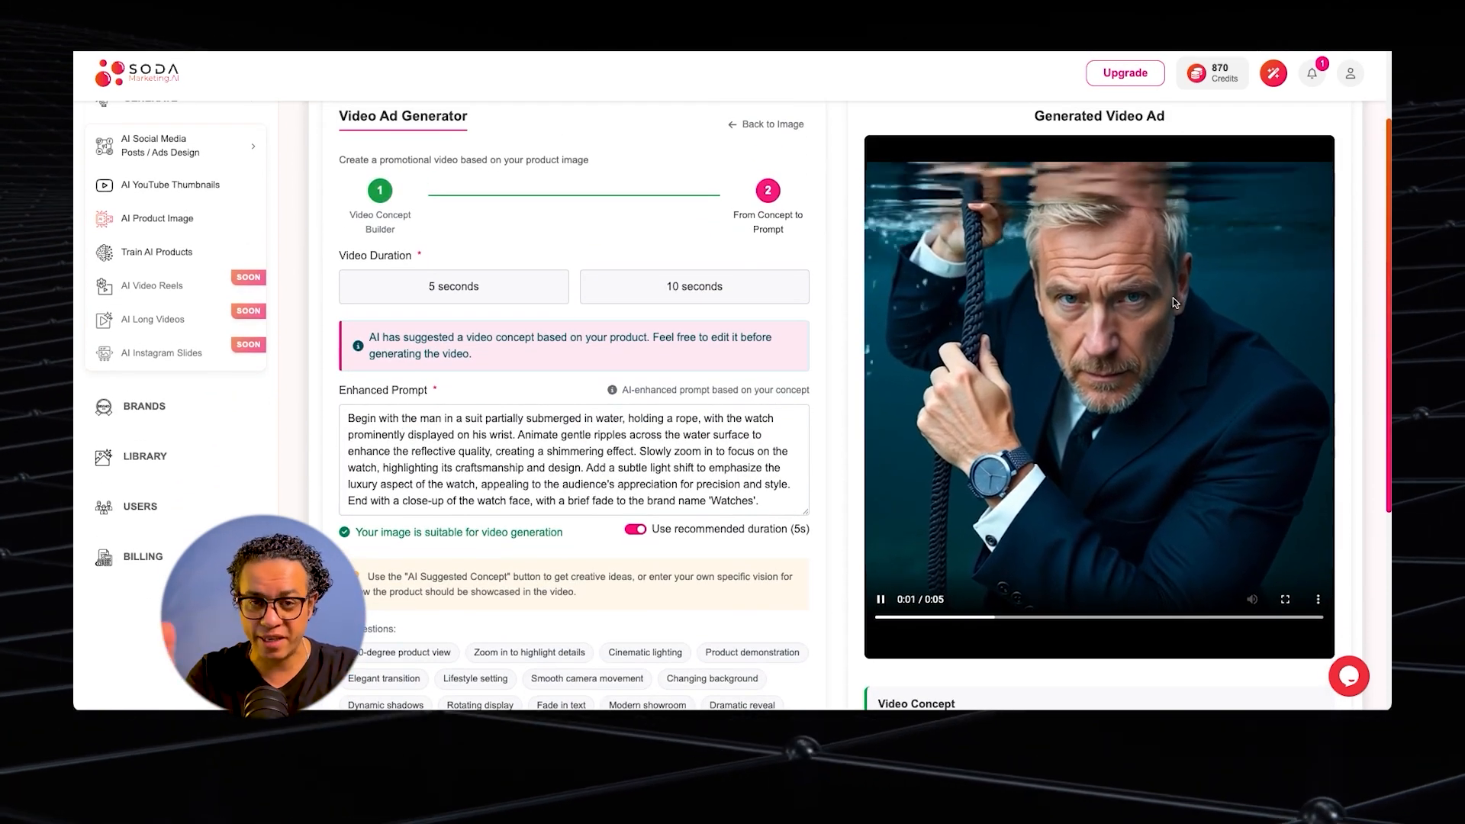